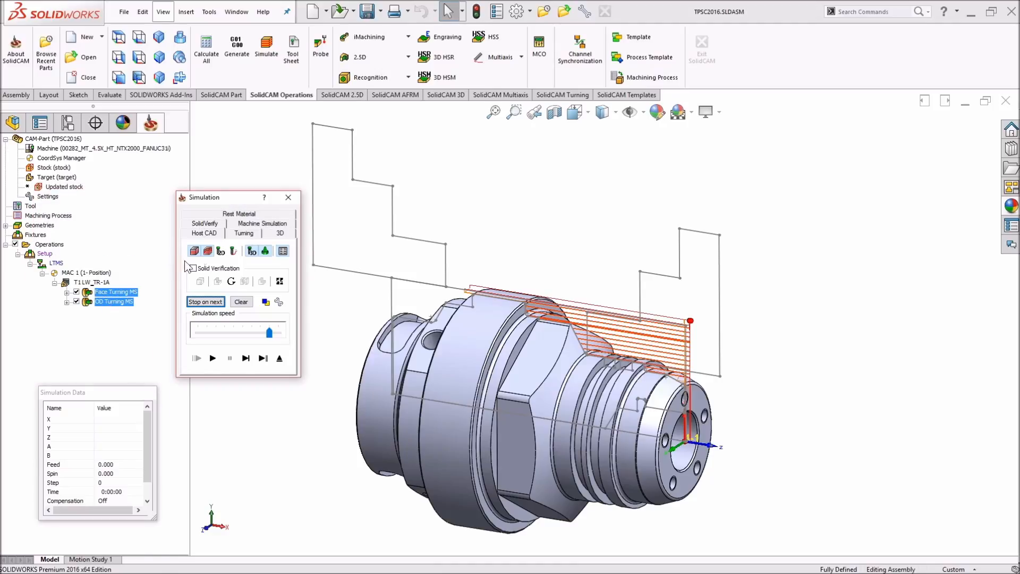
Step: Start the machine simulation of the selected turning operations and show the chuck and lower turret from the front
{"action": "left_click_drag", "start_coordinate": [235, 199], "coordinate": [113, 203]}
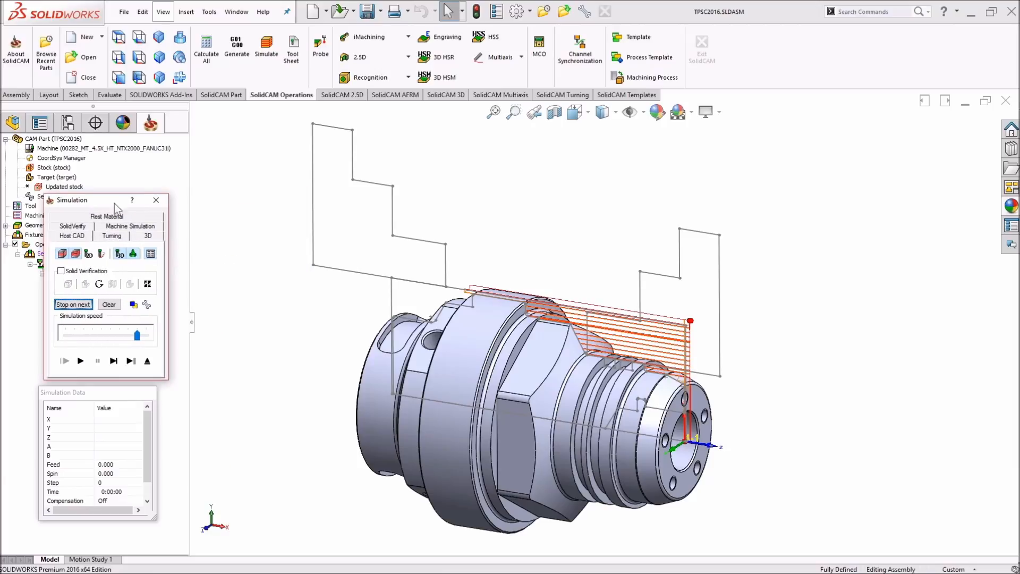
{"action": "left_click", "coordinate": [133, 226]}
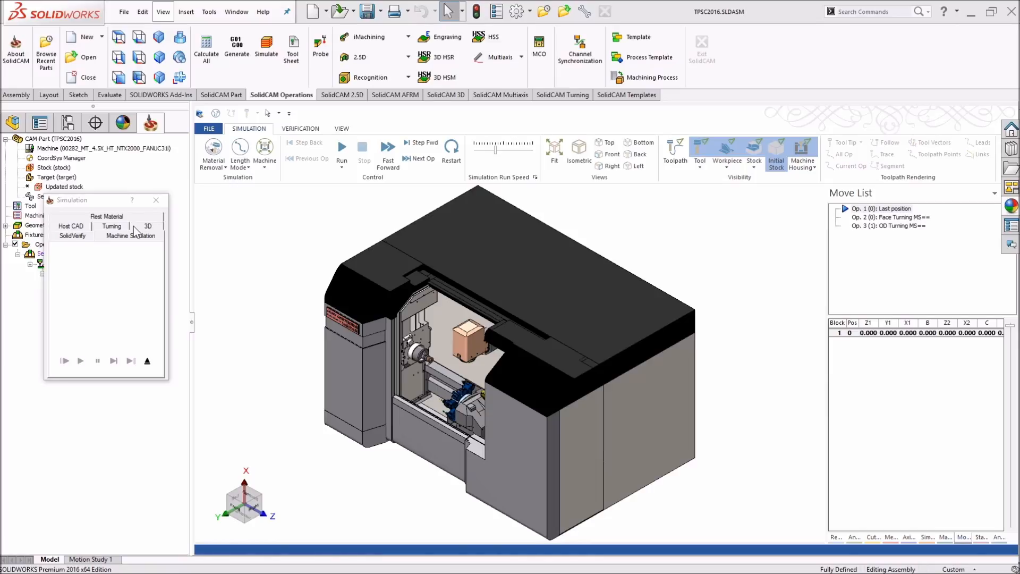
{"action": "left_click", "coordinate": [607, 154]}
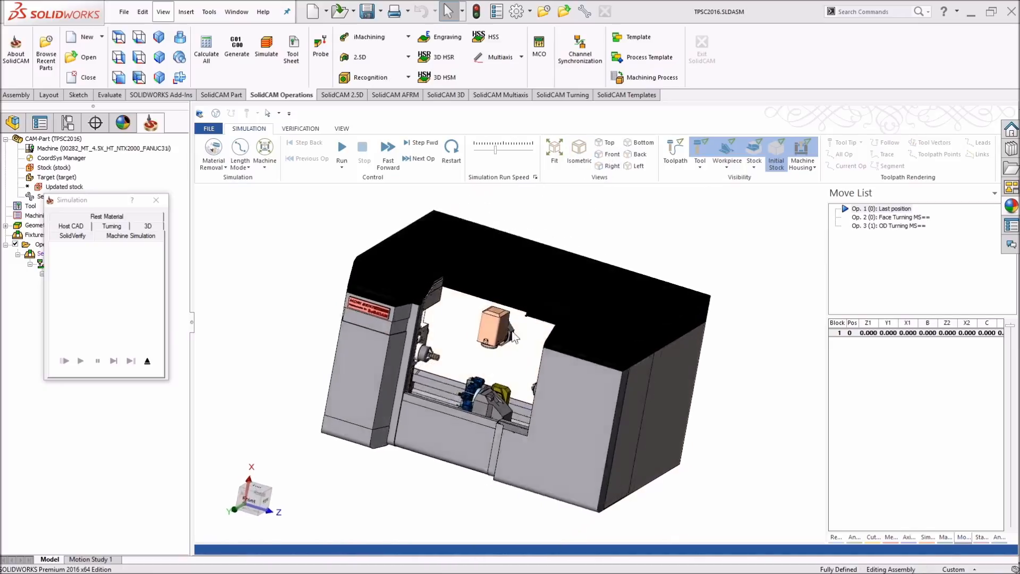
{"action": "scroll", "coordinate": [455, 381], "scroll_direction": "up", "scroll_amount": 5}
{"action": "middle_click_drag", "start_coordinate": [455, 382], "coordinate": [462, 410]}
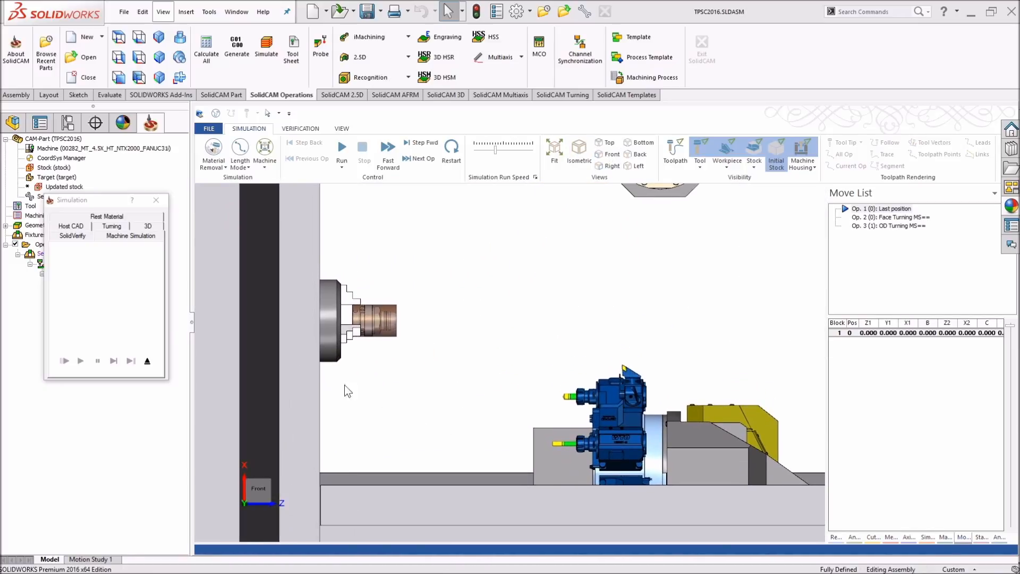
Step: Play the machine simulation of the face turning and OD turning operations, and exit the simulation
{"action": "left_click", "coordinate": [342, 152]}
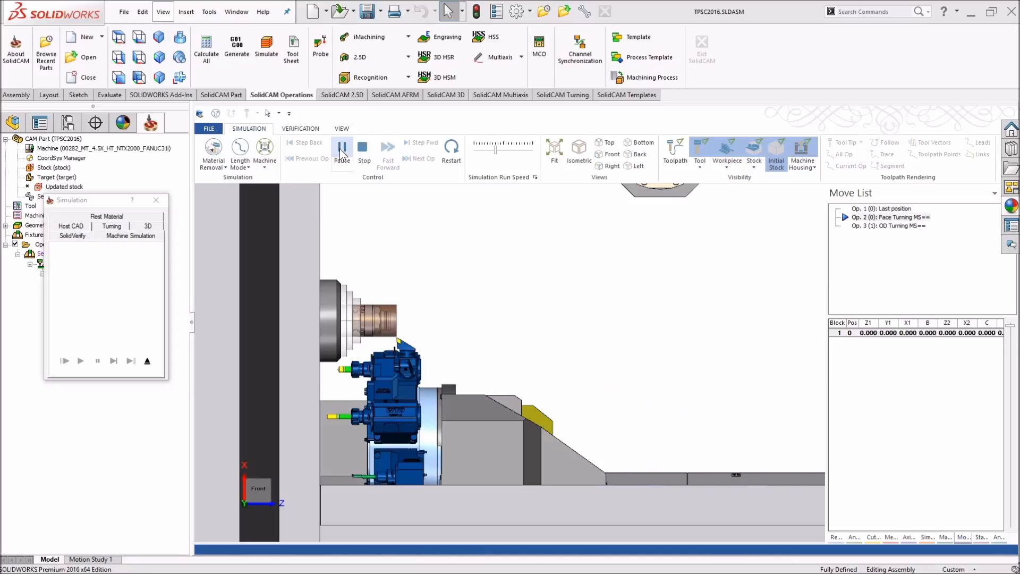
{"action": "scroll", "coordinate": [394, 359], "scroll_direction": "up", "scroll_amount": 3}
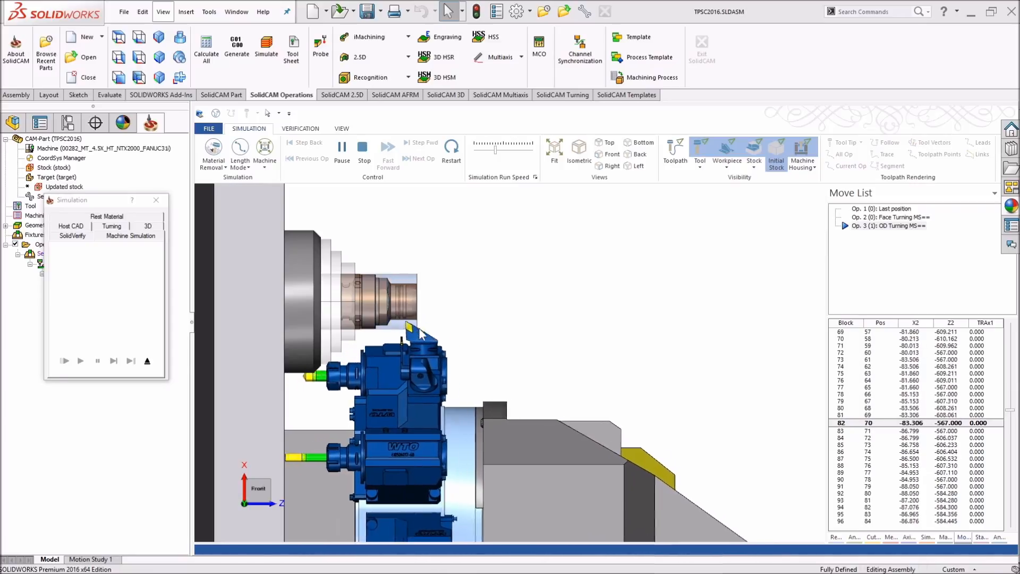
{"action": "left_click", "coordinate": [341, 153]}
{"action": "middle_click_drag", "start_coordinate": [479, 362], "coordinate": [461, 416]}
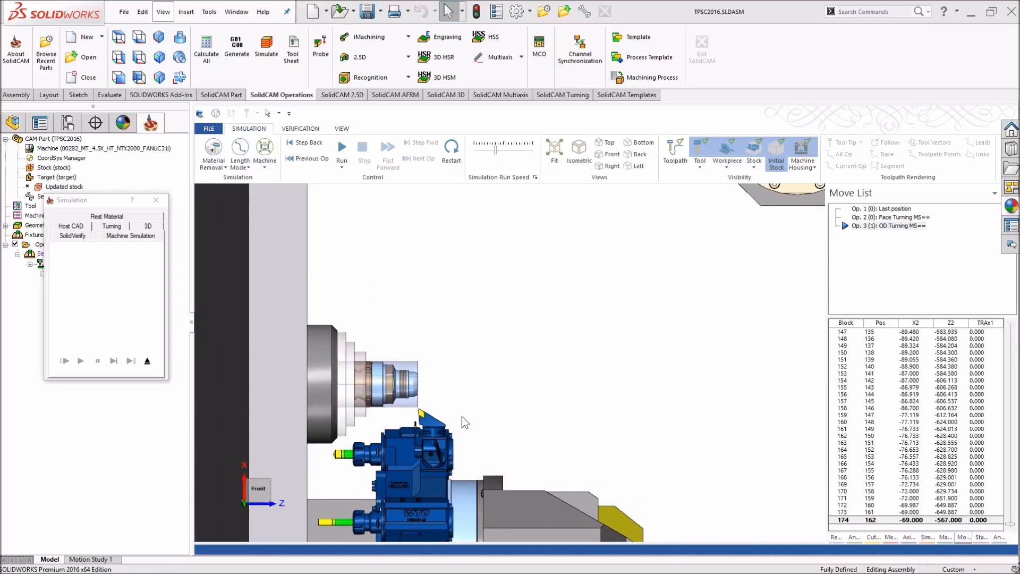
{"action": "left_click_drag", "start_coordinate": [104, 201], "coordinate": [105, 356]}
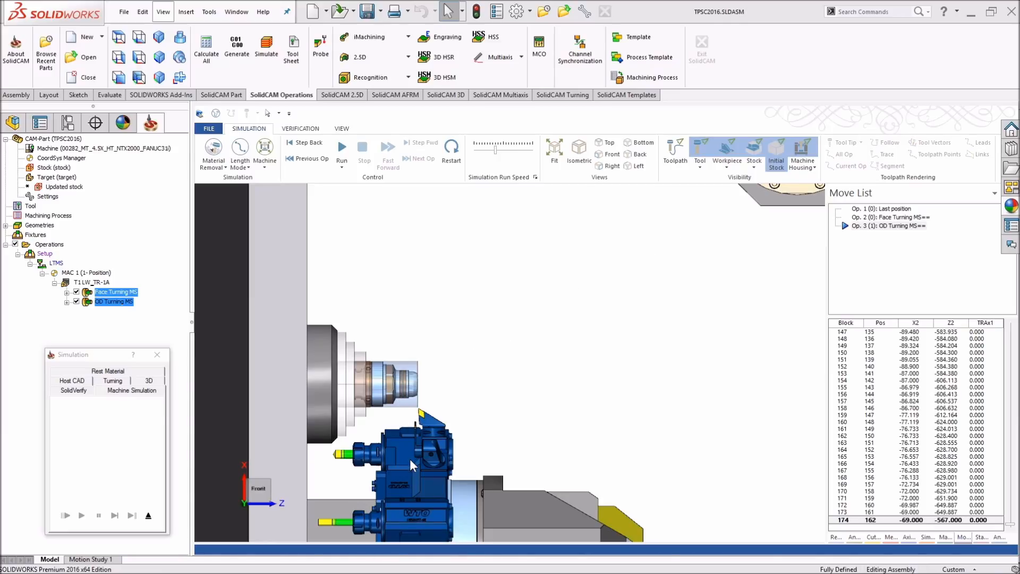
{"action": "left_click", "coordinate": [149, 516]}
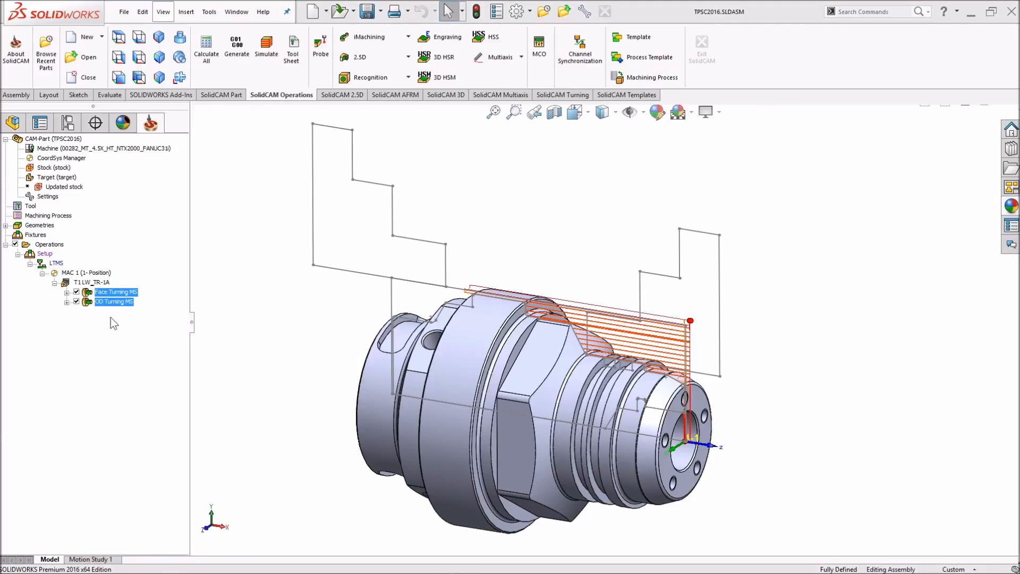
Step: Open the Face Turning MS operation and review its geometry, output submachine, levels and technology settings
{"action": "left_click", "coordinate": [118, 293]}
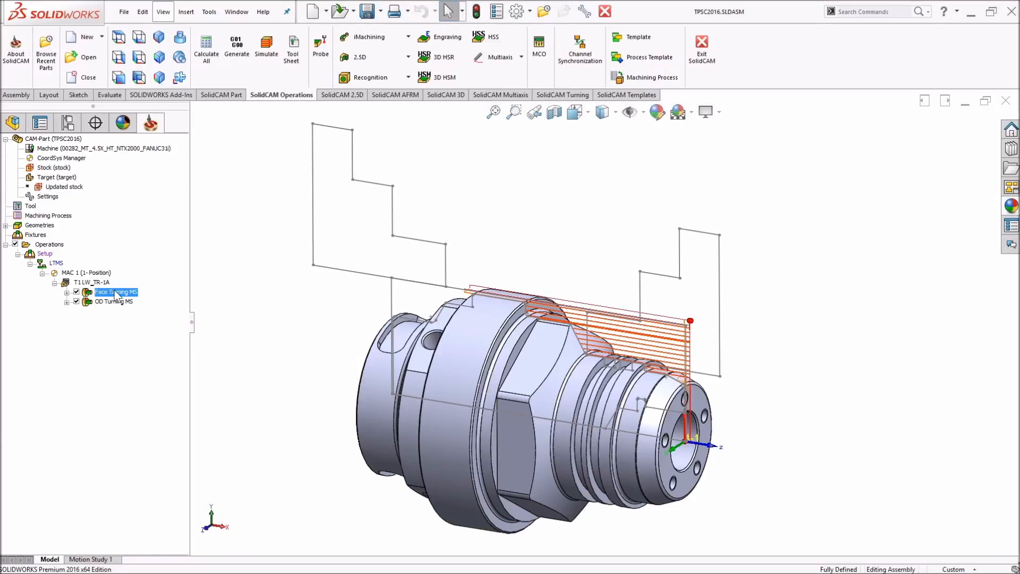
{"action": "double_click", "coordinate": [114, 293]}
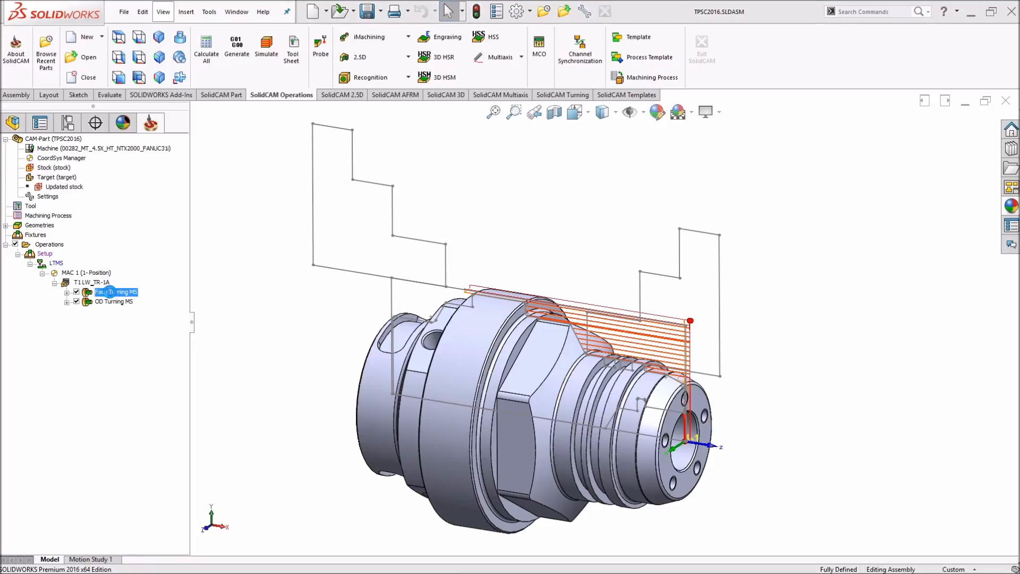
{"action": "left_click", "coordinate": [542, 194]}
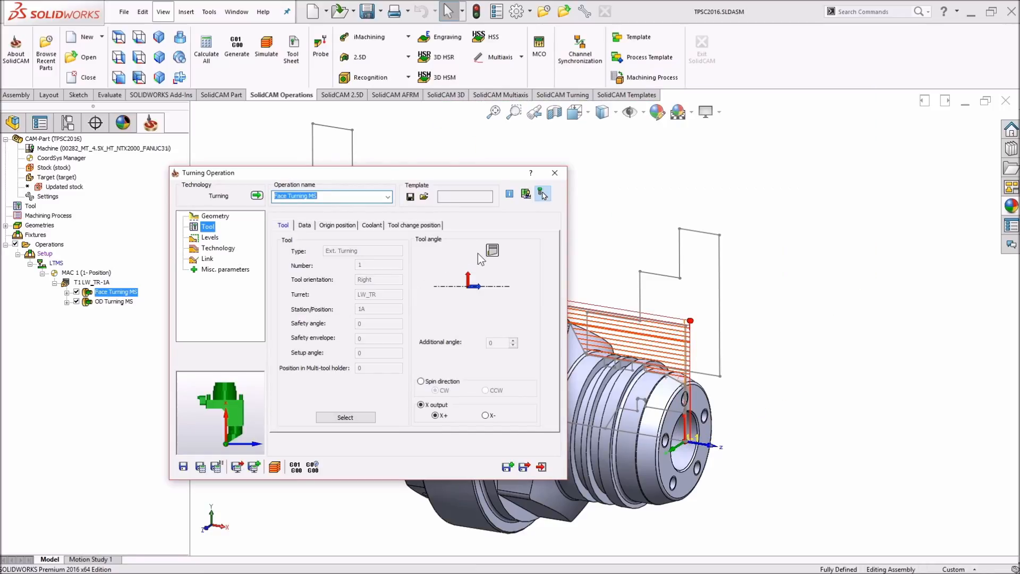
{"action": "left_click", "coordinate": [215, 215]}
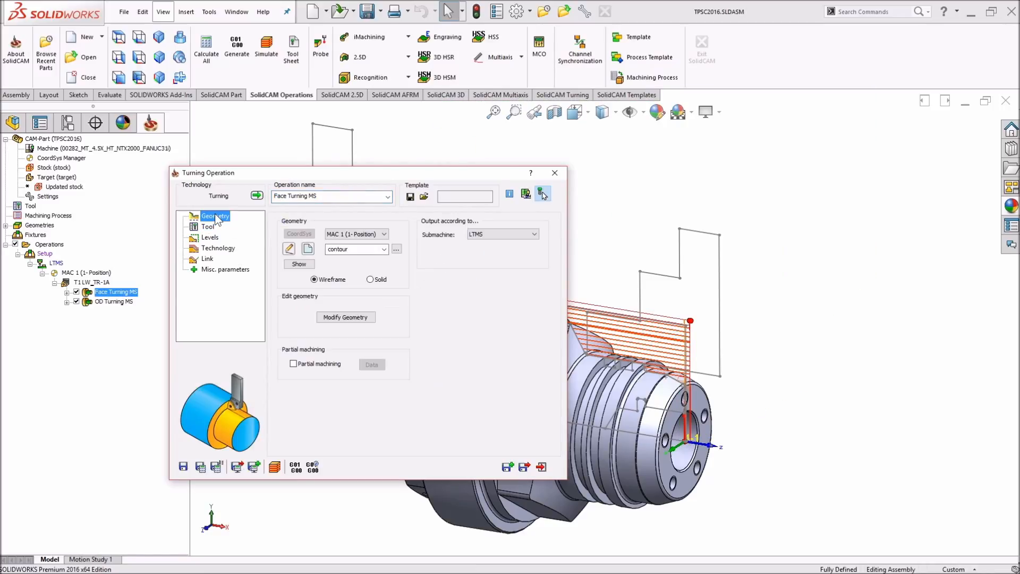
{"action": "left_click", "coordinate": [497, 233]}
{"action": "left_click", "coordinate": [495, 242]}
{"action": "left_click", "coordinate": [210, 238]}
{"action": "left_click", "coordinate": [206, 249]}
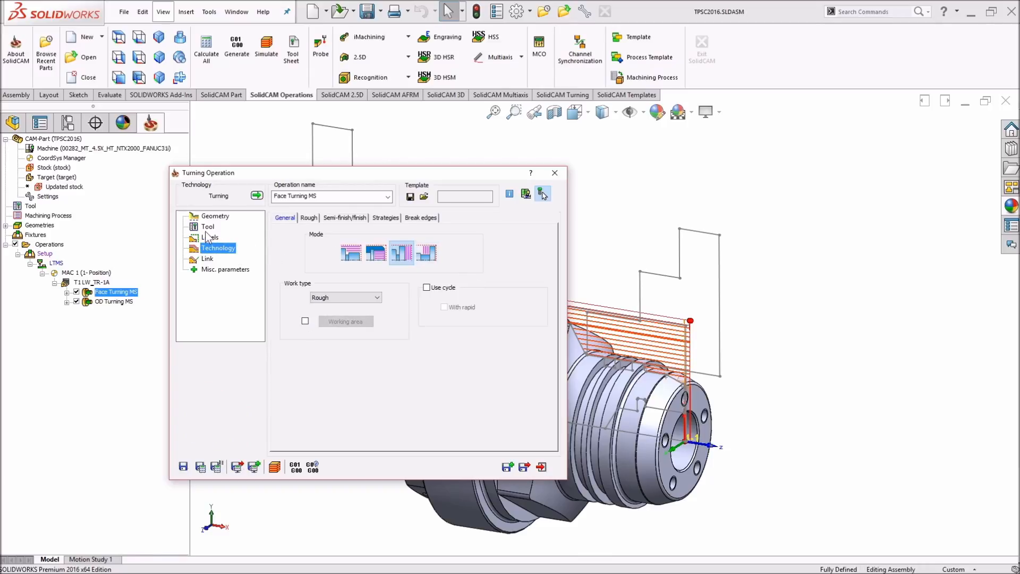
Step: Assign external turning tool 1 on the UP_TR turret, station 1A, to Face Turning MS and save the recalculated operation
{"action": "left_click", "coordinate": [207, 227]}
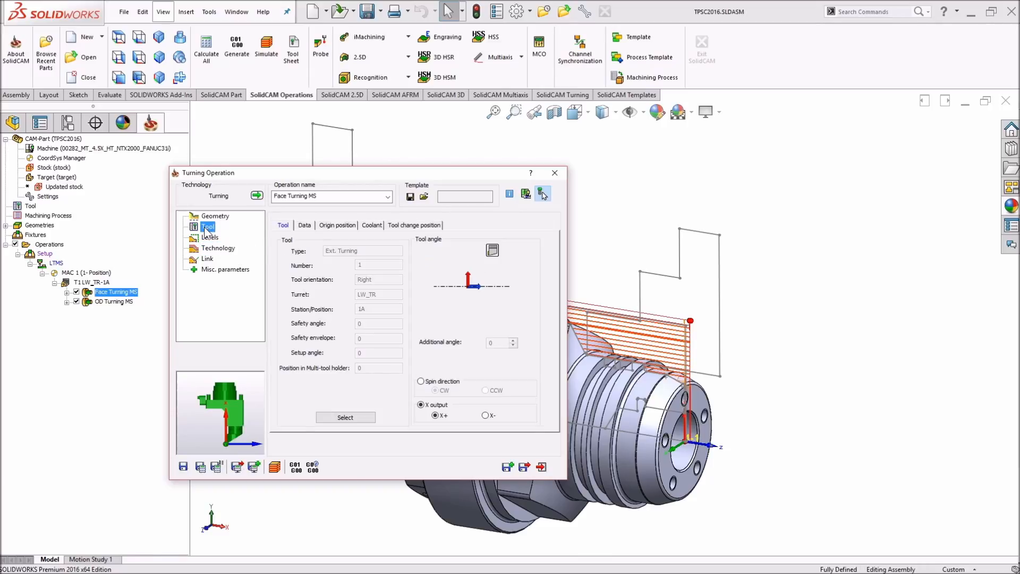
{"action": "left_click", "coordinate": [342, 416]}
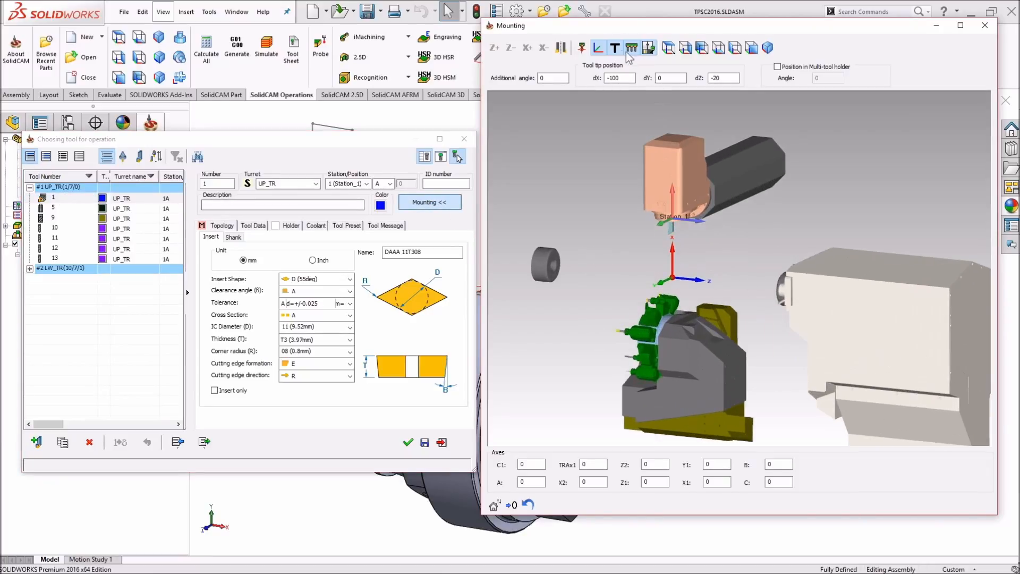
{"action": "left_click", "coordinate": [597, 49]}
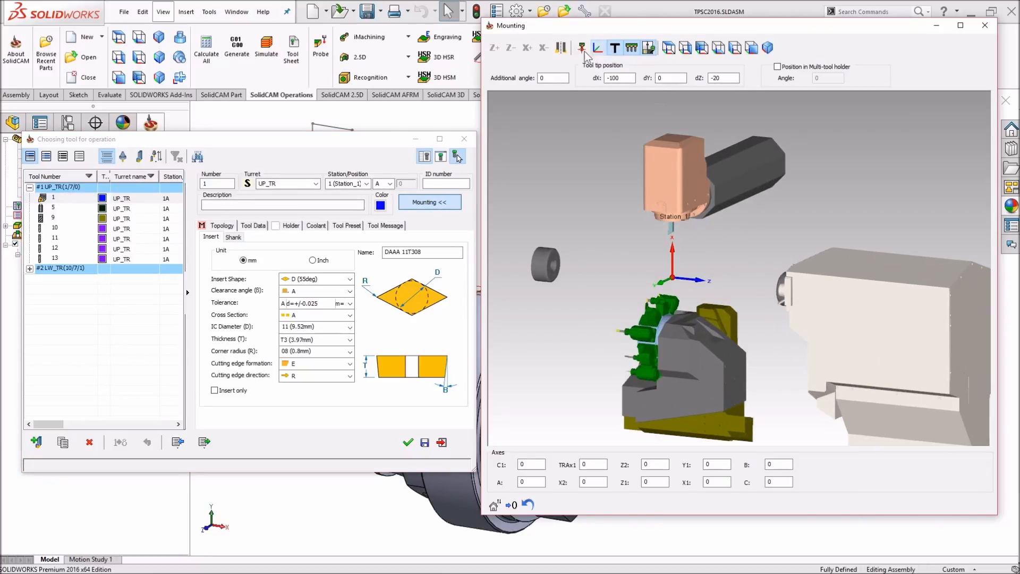
{"action": "left_click", "coordinate": [583, 49]}
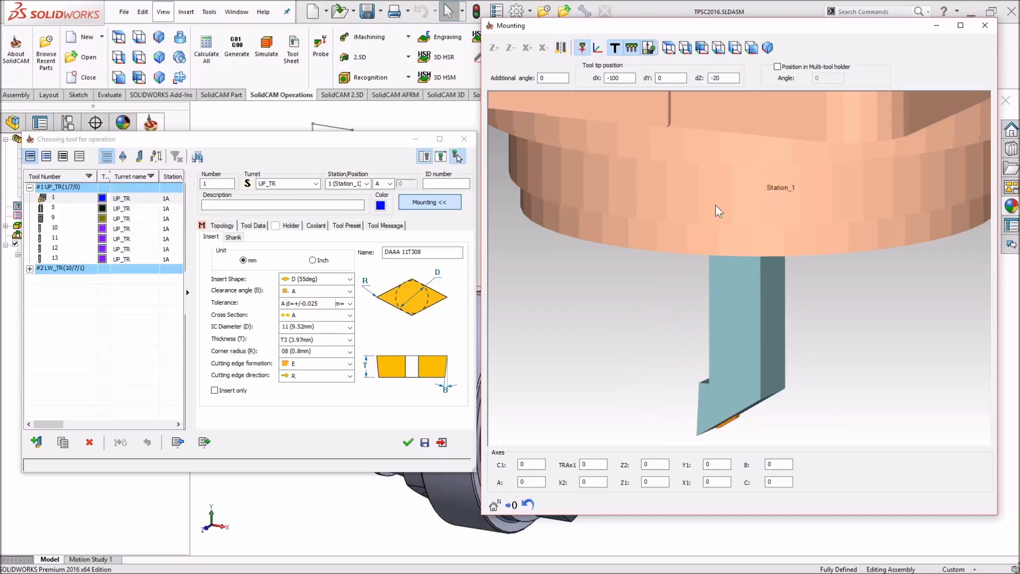
{"action": "left_click", "coordinate": [749, 49]}
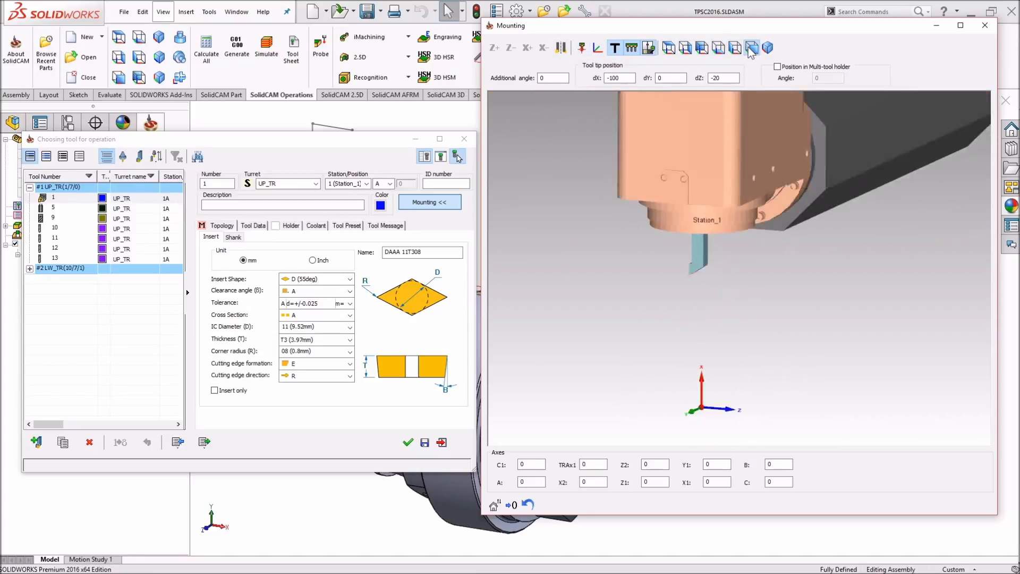
{"action": "left_click", "coordinate": [583, 49]}
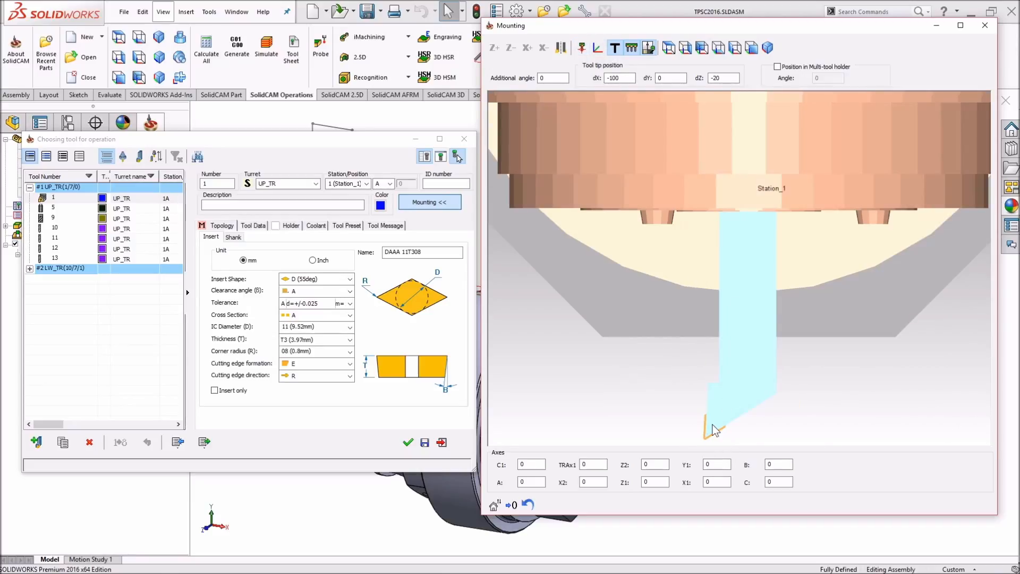
{"action": "left_click", "coordinate": [408, 443]}
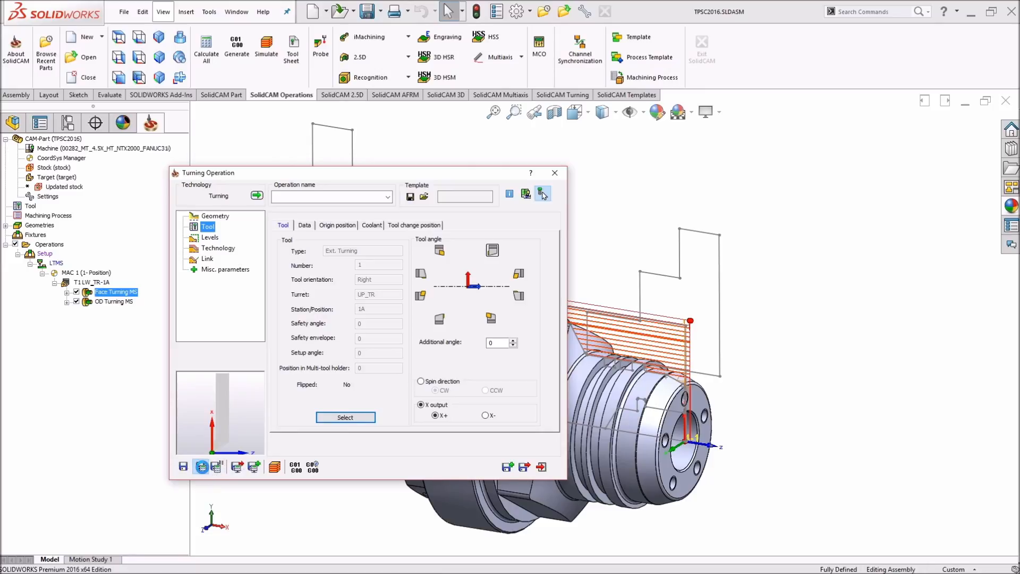
{"action": "left_click", "coordinate": [217, 469]}
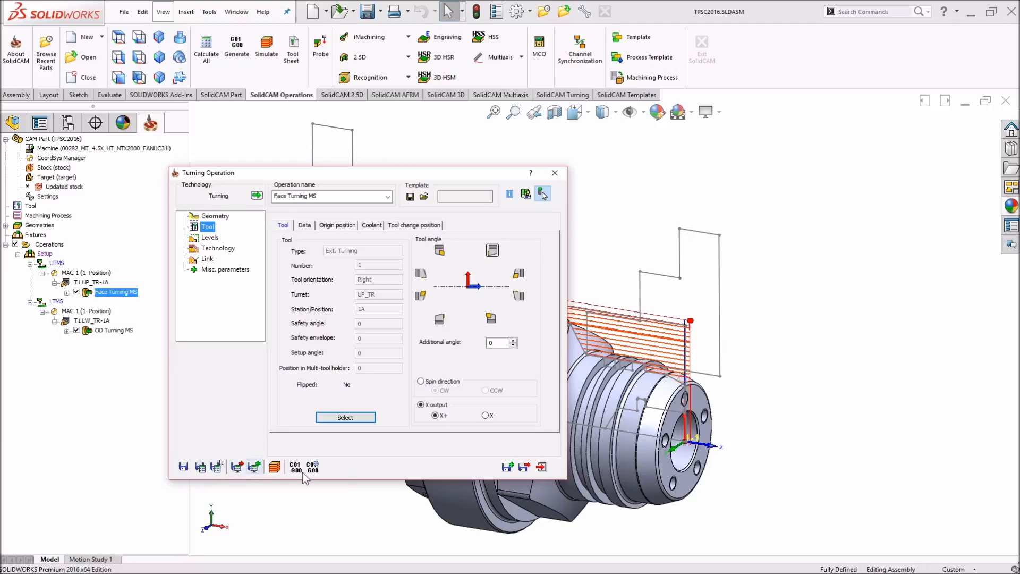
{"action": "left_click", "coordinate": [524, 467]}
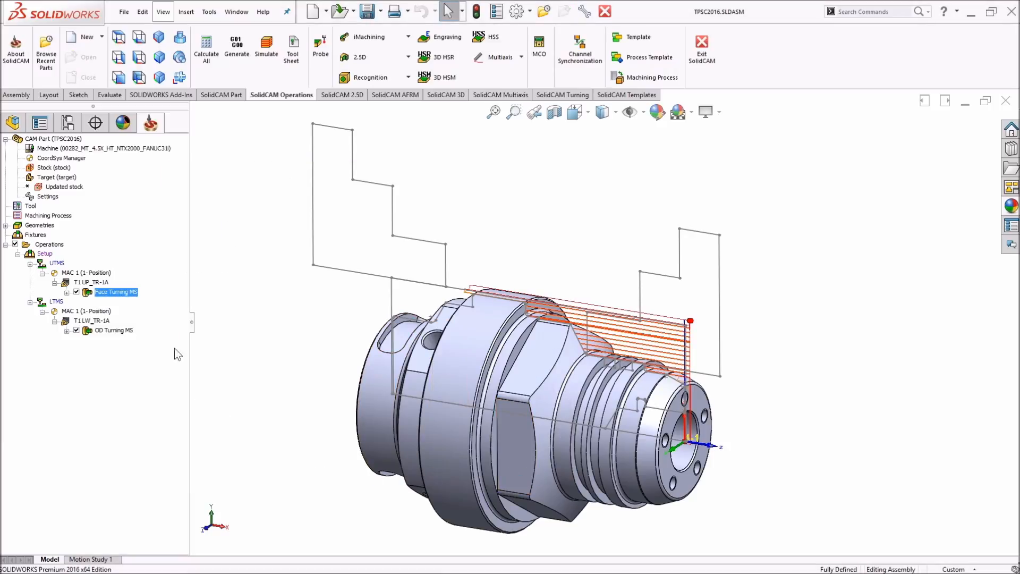
Step: Open the channel synchronization for the Setup and select the synchronization line between Face Turning MS and OD Turning MS
{"action": "right_click", "coordinate": [45, 253]}
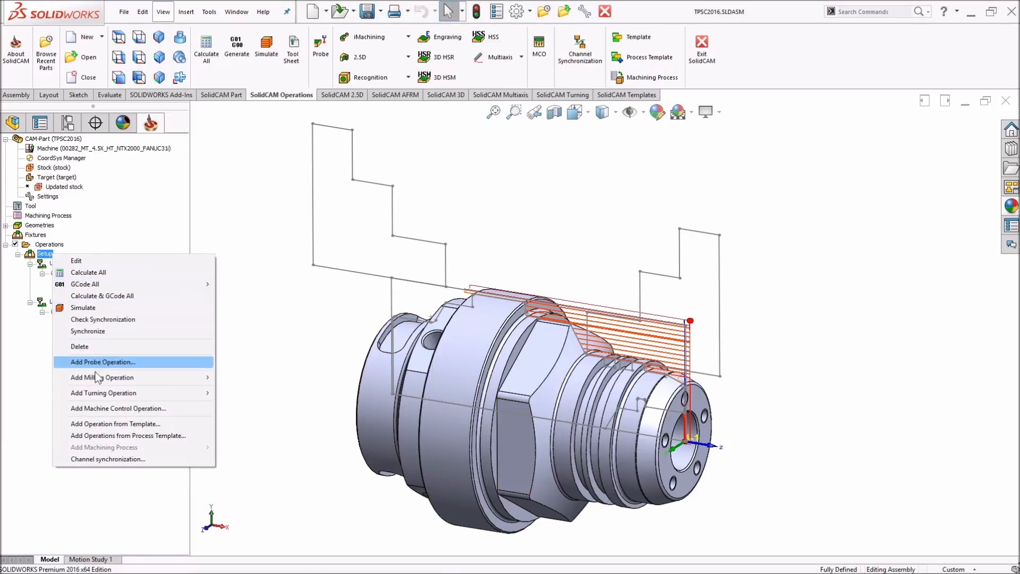
{"action": "left_click", "coordinate": [109, 459]}
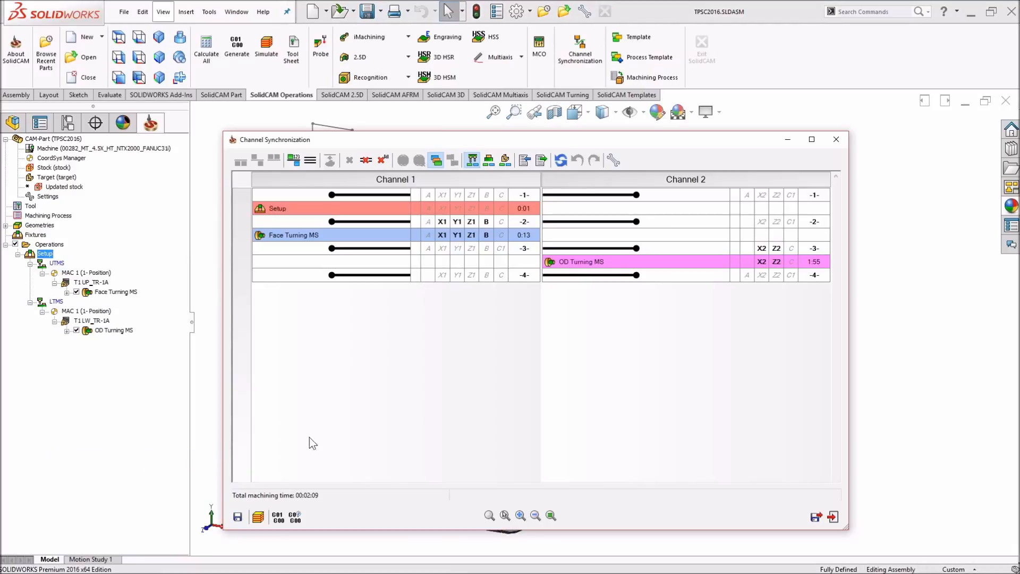
{"action": "left_click", "coordinate": [406, 248]}
{"action": "left_click", "coordinate": [576, 250]}
{"action": "left_click", "coordinate": [444, 250]}
{"action": "left_click", "coordinate": [595, 252]}
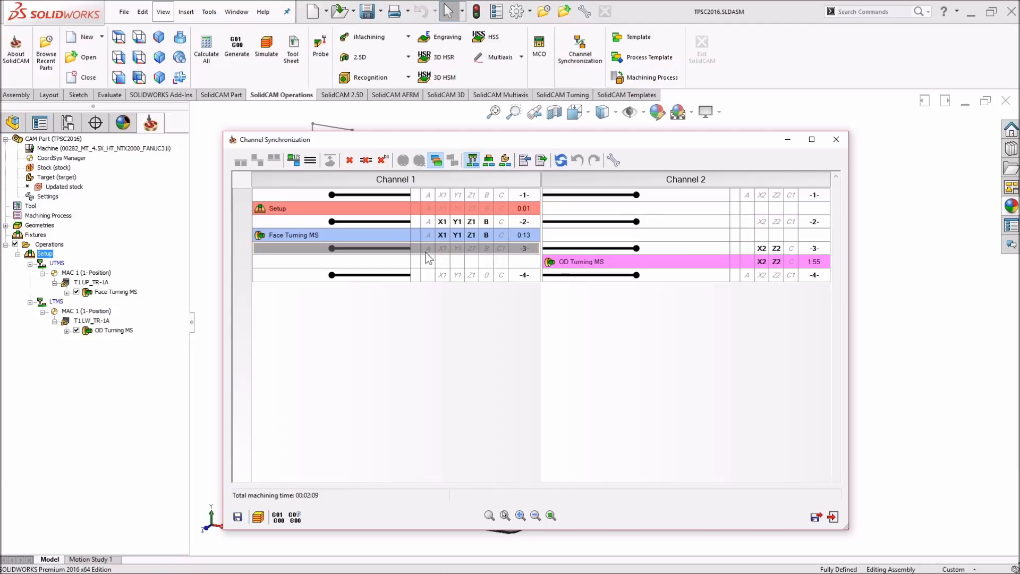
Step: Try to synchronize Face Turning MS in channel 1 directly with OD Turning MS in channel 2
{"action": "left_click", "coordinate": [388, 235]}
{"action": "left_click", "coordinate": [593, 262], "text": "ctrl"}
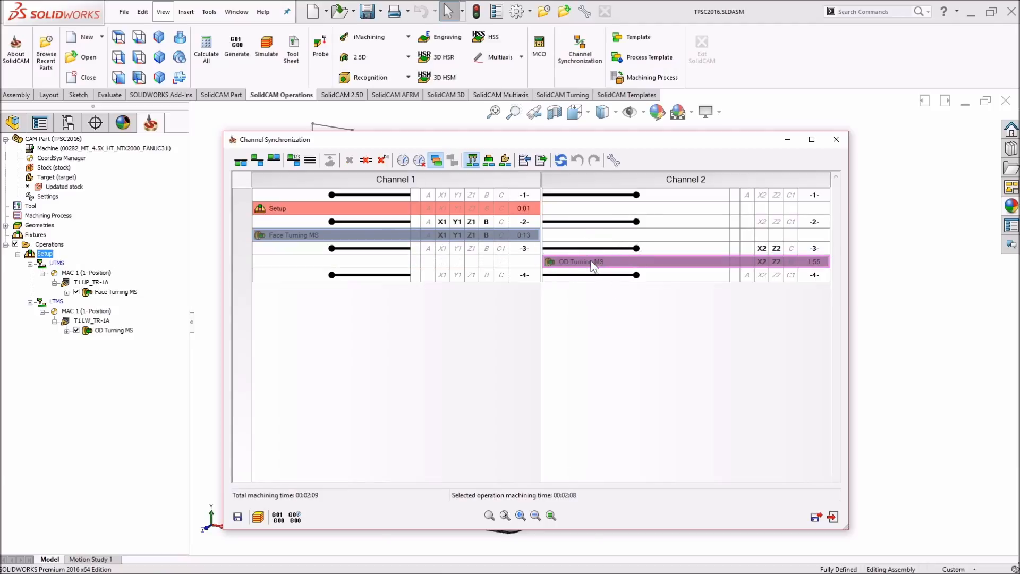
{"action": "left_click", "coordinate": [571, 338]}
{"action": "left_click", "coordinate": [398, 238]}
{"action": "left_click", "coordinate": [578, 261], "text": "ctrl"}
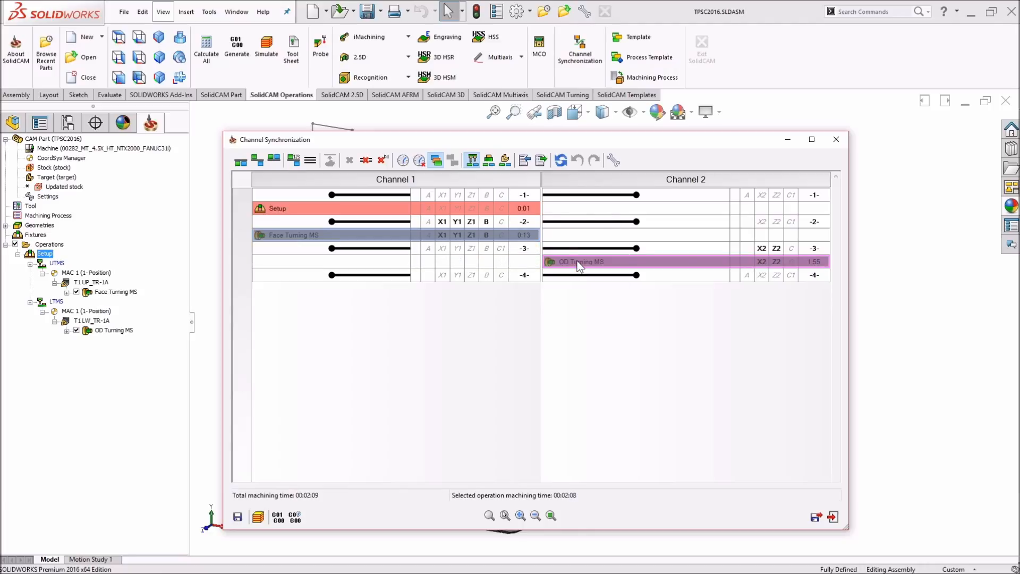
{"action": "left_click", "coordinate": [239, 161]}
{"action": "left_click_drag", "start_coordinate": [413, 230], "coordinate": [514, 298]}
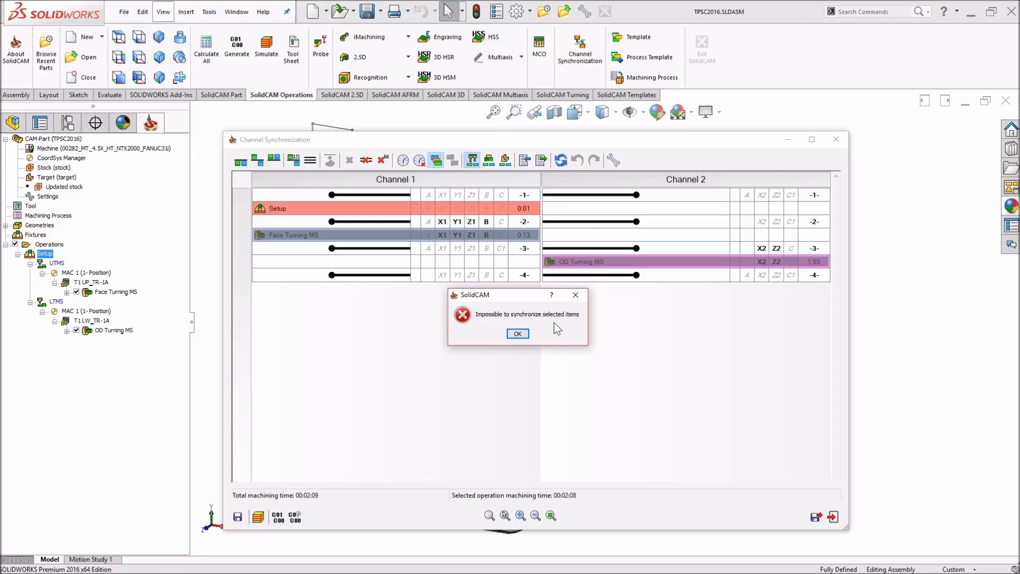
{"action": "left_click", "coordinate": [518, 334]}
Step: Delete the synchronization line between Face Turning MS and OD Turning MS so both operations run in parallel
{"action": "left_click", "coordinate": [403, 238]}
{"action": "left_click", "coordinate": [563, 261]}
{"action": "left_click", "coordinate": [406, 252]}
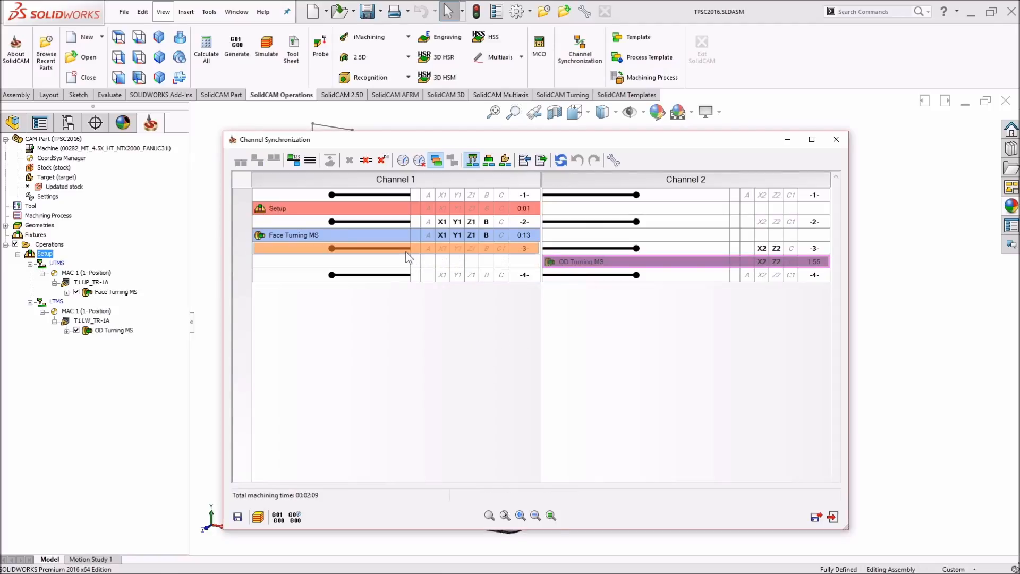
{"action": "left_click", "coordinate": [572, 249]}
{"action": "left_click", "coordinate": [432, 251]}
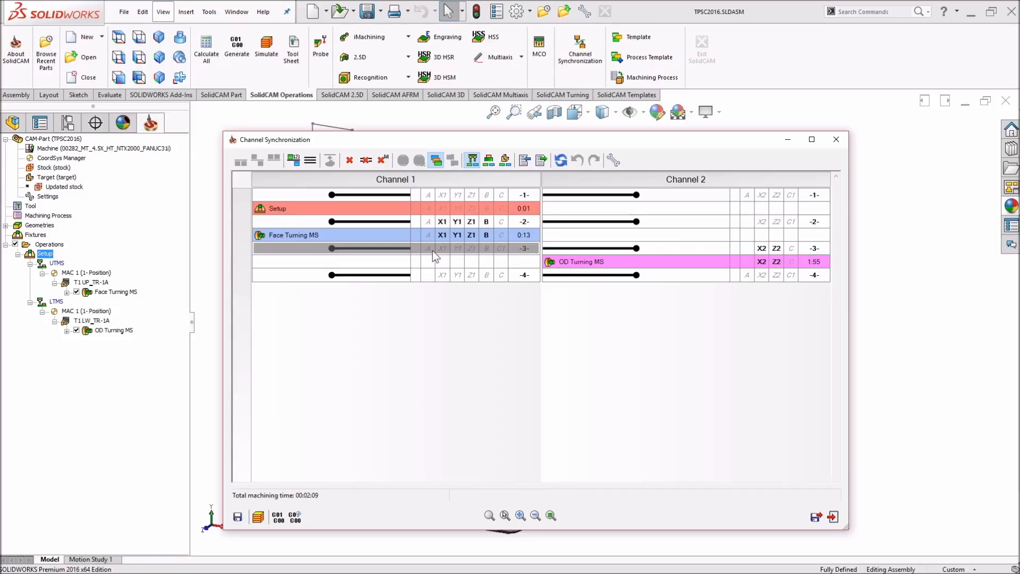
{"action": "left_click", "coordinate": [350, 159]}
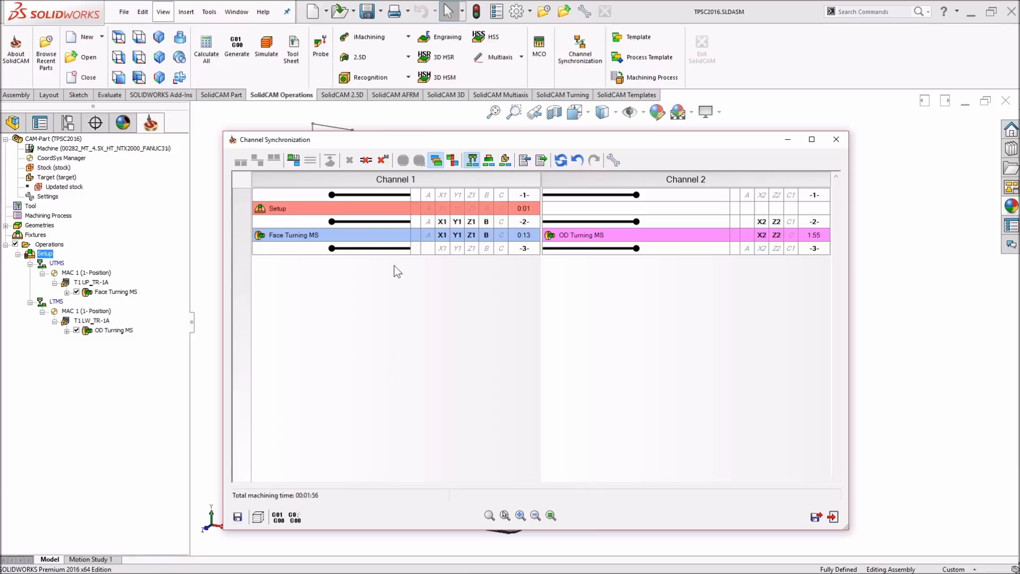
Step: Turn on the conflict markers for the parallel turning operations and read the explanation for Face Turning MS
{"action": "left_click", "coordinate": [400, 238]}
{"action": "left_click", "coordinate": [594, 237], "text": "ctrl"}
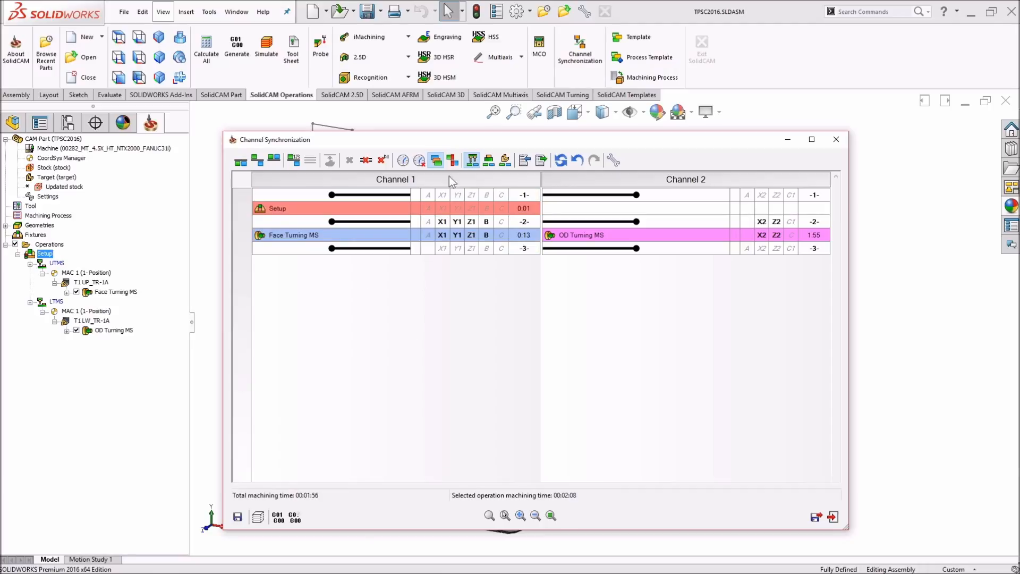
{"action": "left_click", "coordinate": [454, 163]}
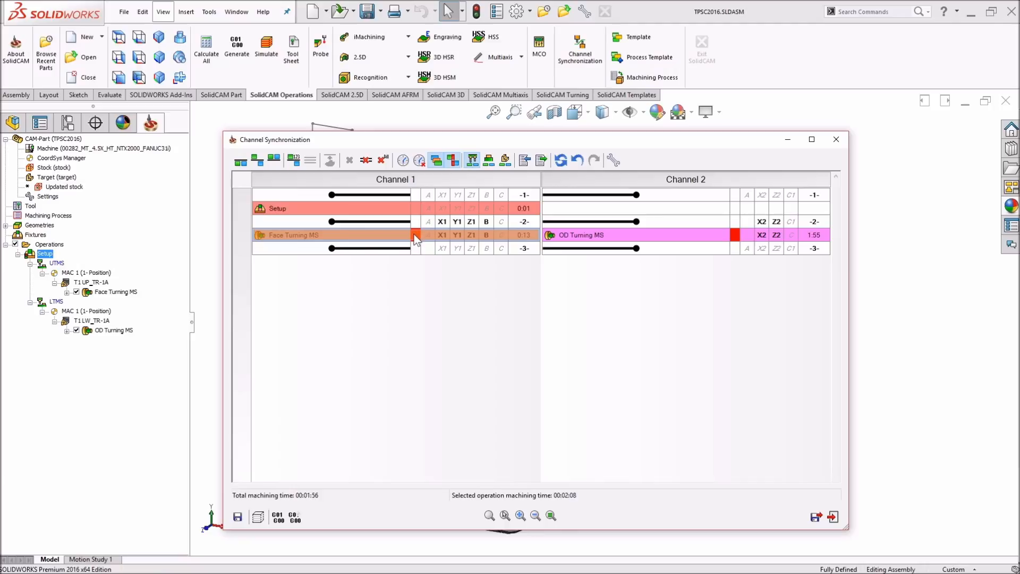
{"action": "mouse_move", "coordinate": [419, 240]}
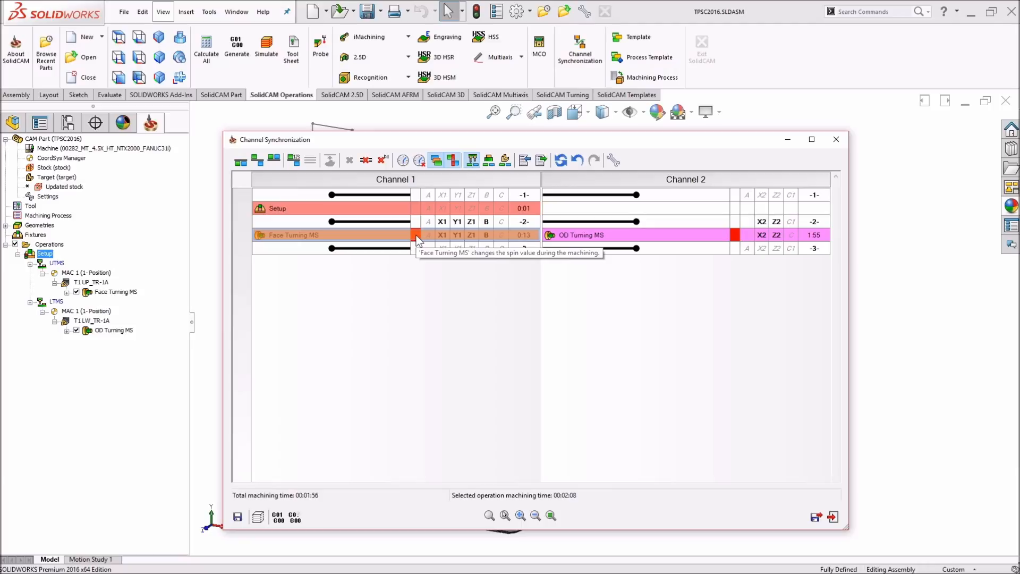
Step: Exit the channel synchronization and return to the part model
{"action": "left_click", "coordinate": [833, 517]}
{"action": "middle_click_drag", "start_coordinate": [681, 452], "coordinate": [670, 425], "text": "ctrl"}
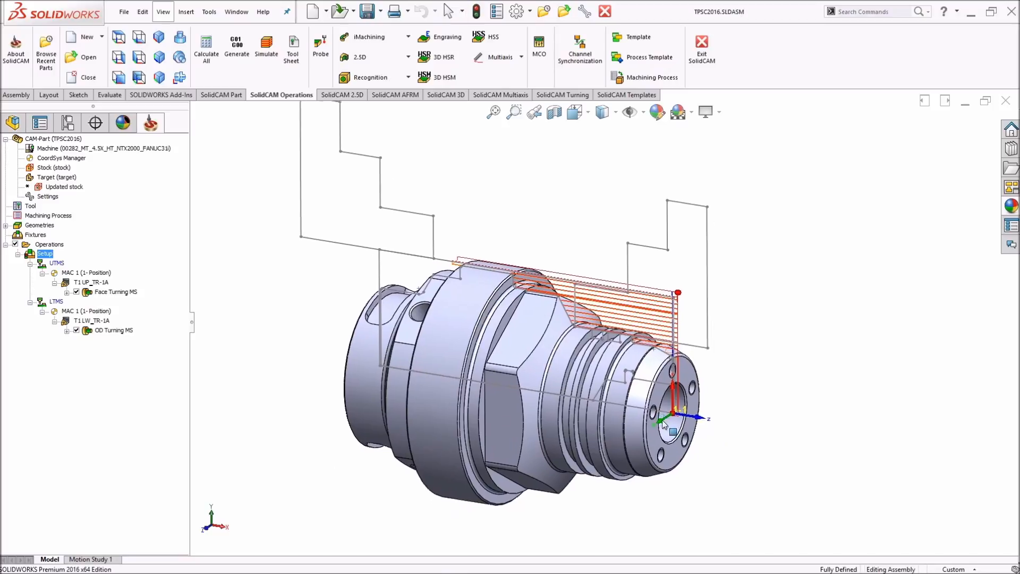
{"action": "scroll", "coordinate": [668, 424], "scroll_direction": "up", "scroll_amount": 1}
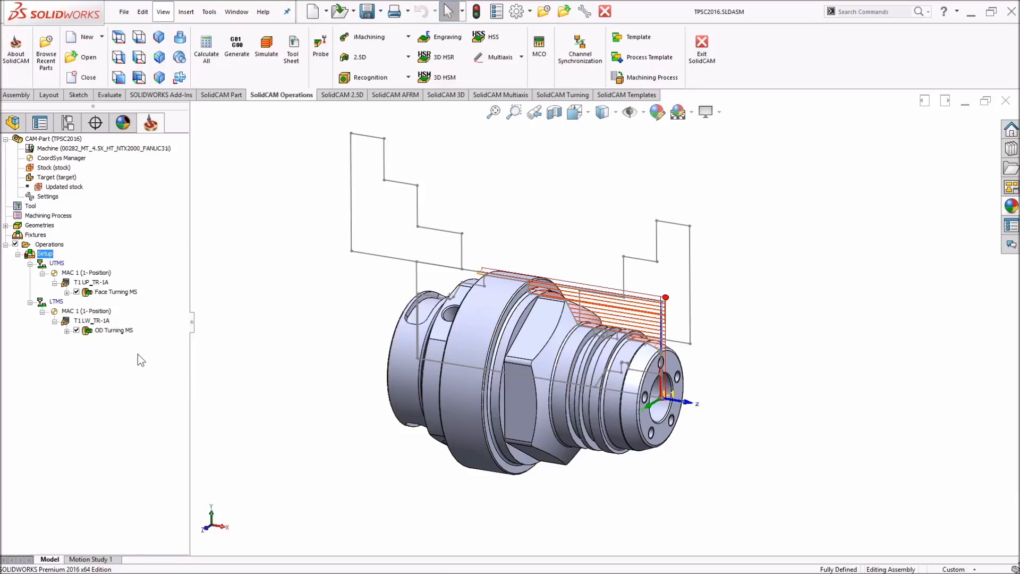
Step: Switch Face Turning MS to constant spindle speed with spin rate and spin finish at 800 rpm, then save, calculate and close it
{"action": "left_click", "coordinate": [110, 291]}
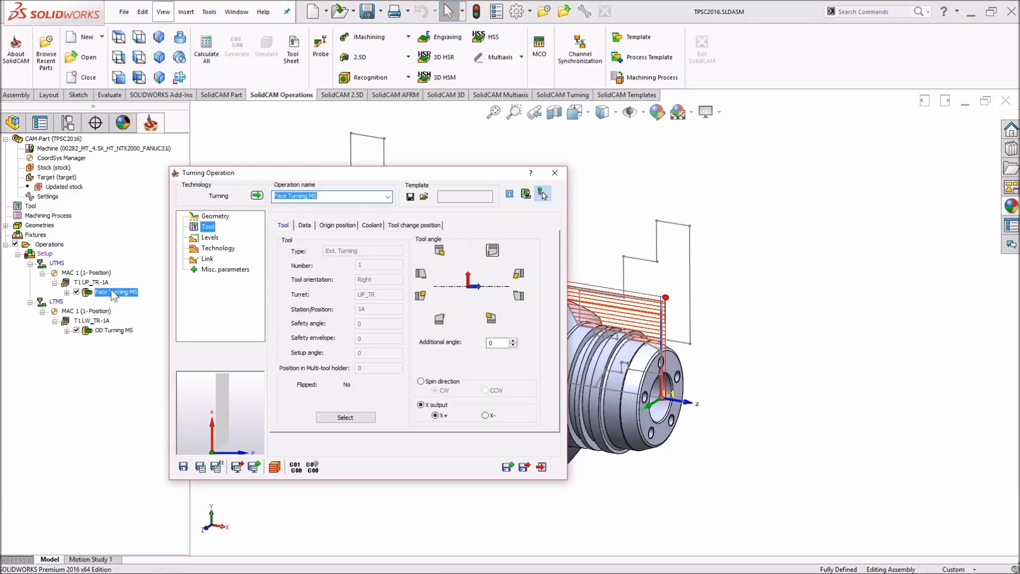
{"action": "left_click", "coordinate": [305, 226]}
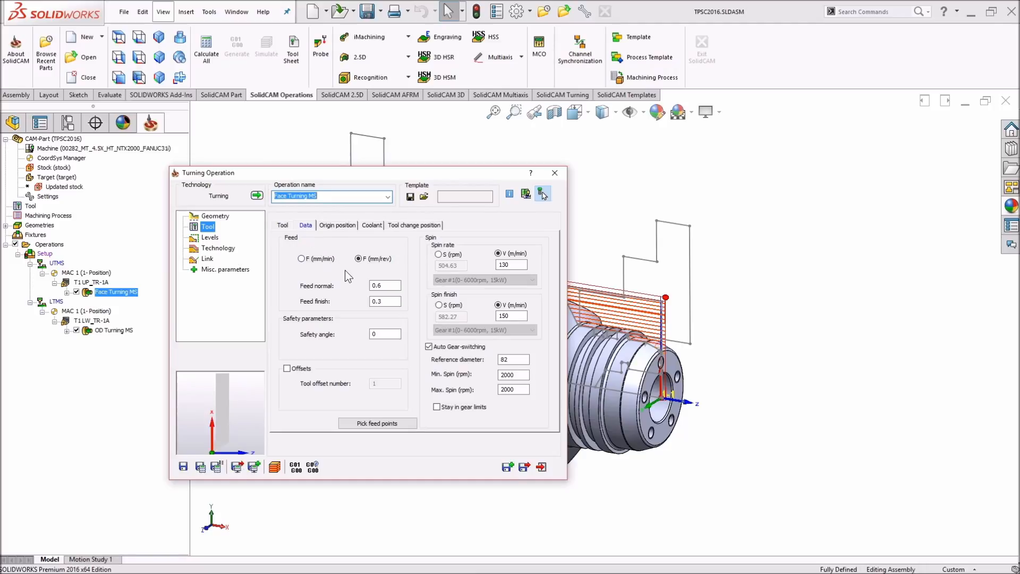
{"action": "left_click", "coordinate": [438, 254]}
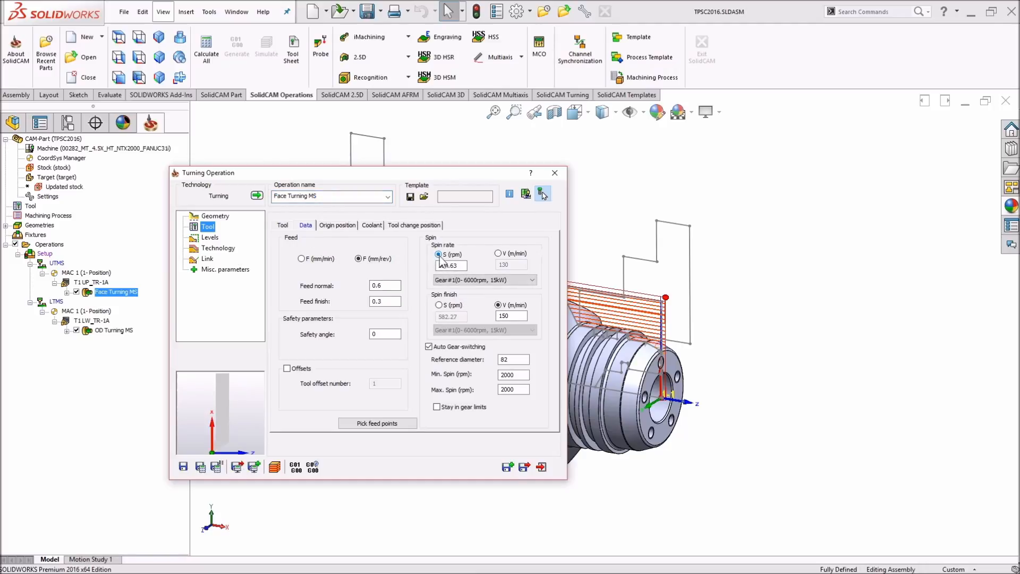
{"action": "left_click", "coordinate": [439, 306]}
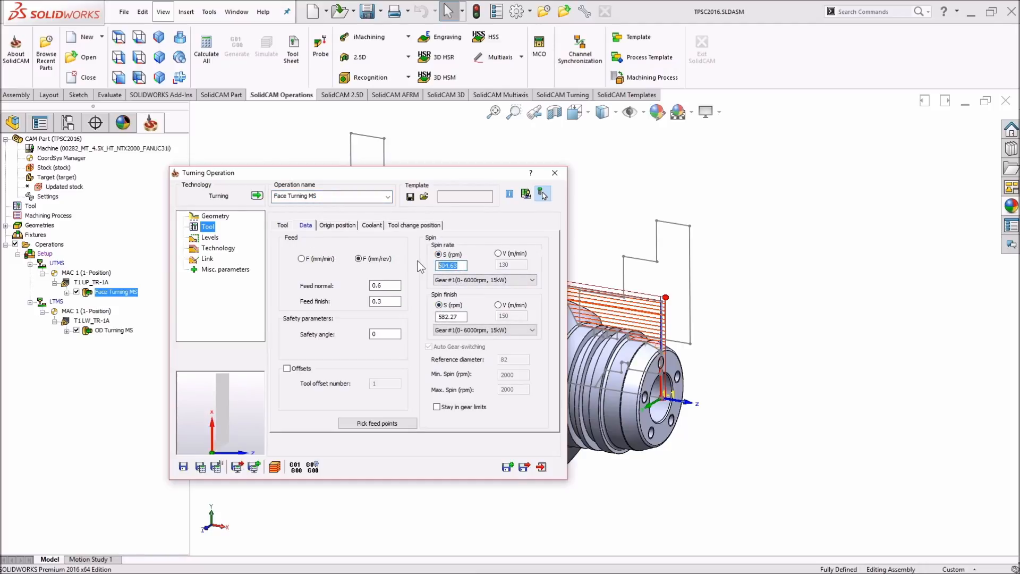
{"action": "type", "text": "800"}
{"action": "key", "text": "Tab"}
{"action": "type", "text": "800"}
{"action": "left_click", "coordinate": [201, 466]}
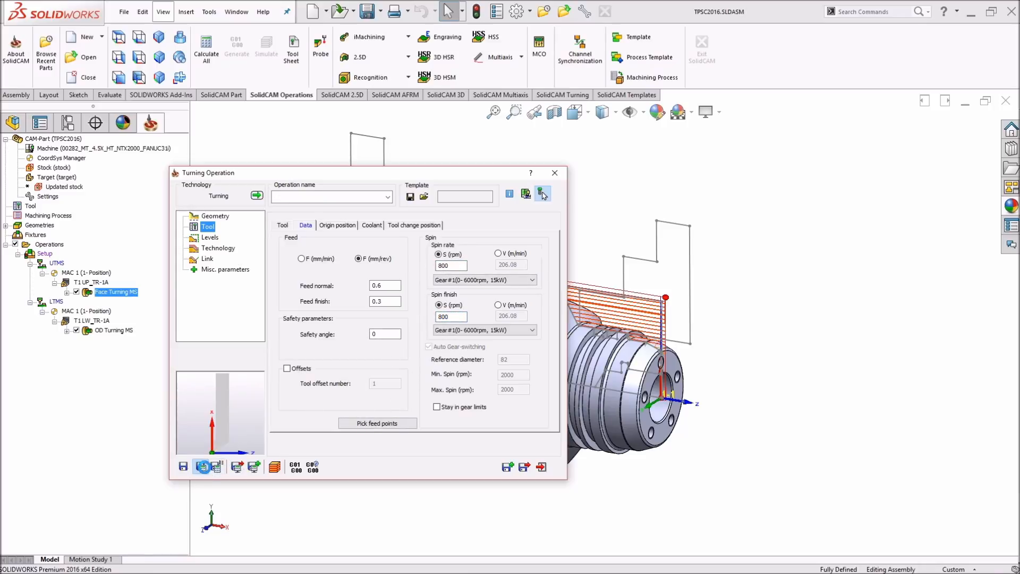
{"action": "left_click", "coordinate": [525, 468]}
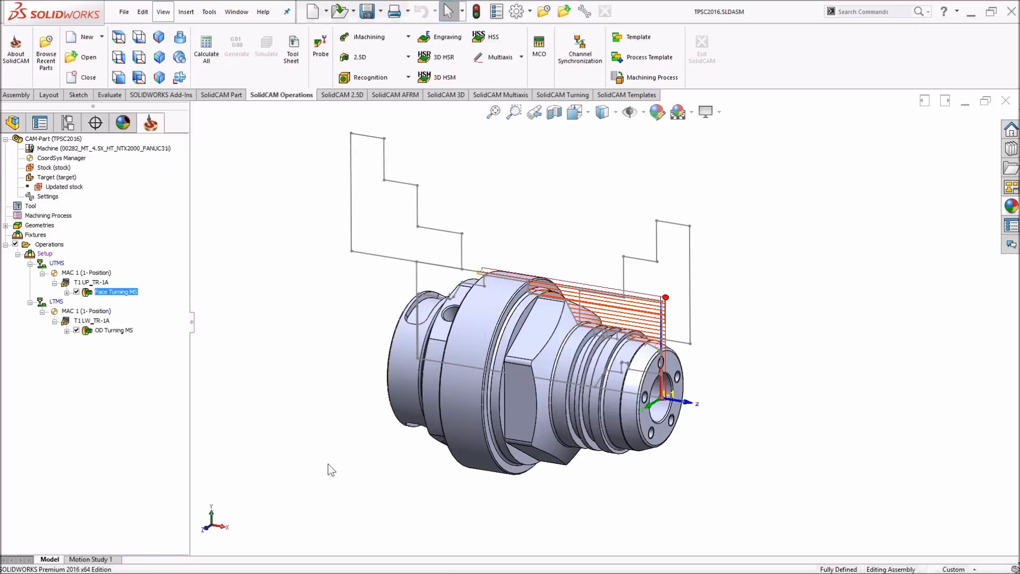
Step: Open OD Turning MS and set its spin rate and spin finish to 800 rpm
{"action": "left_click", "coordinate": [102, 330]}
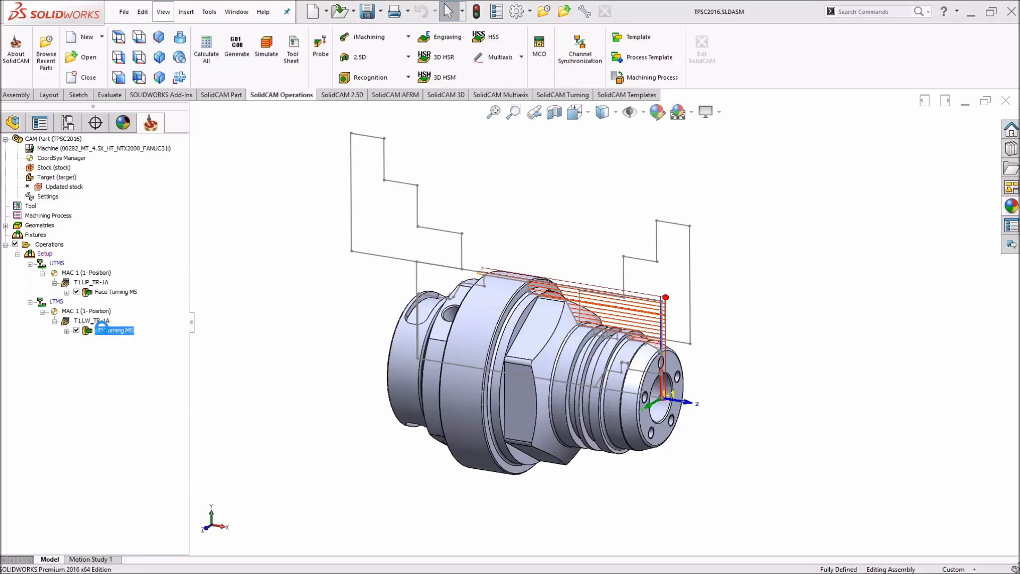
{"action": "left_click", "coordinate": [442, 265]}
{"action": "type", "text": "800"}
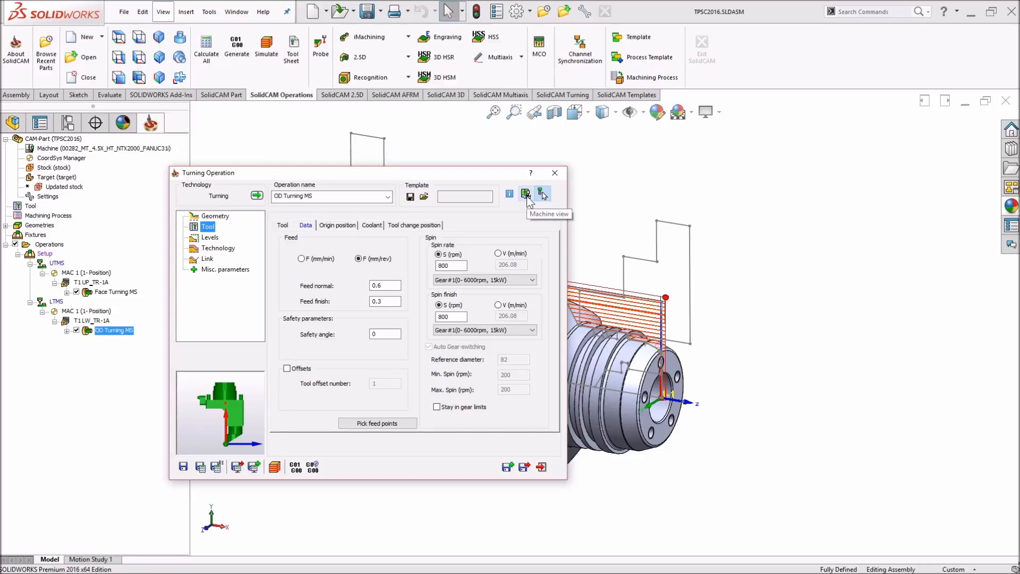
Step: Inspect the upper and lower tools around the displayed stock in the machine preview of OD Turning MS, then save and close the operation
{"action": "left_click", "coordinate": [527, 196]}
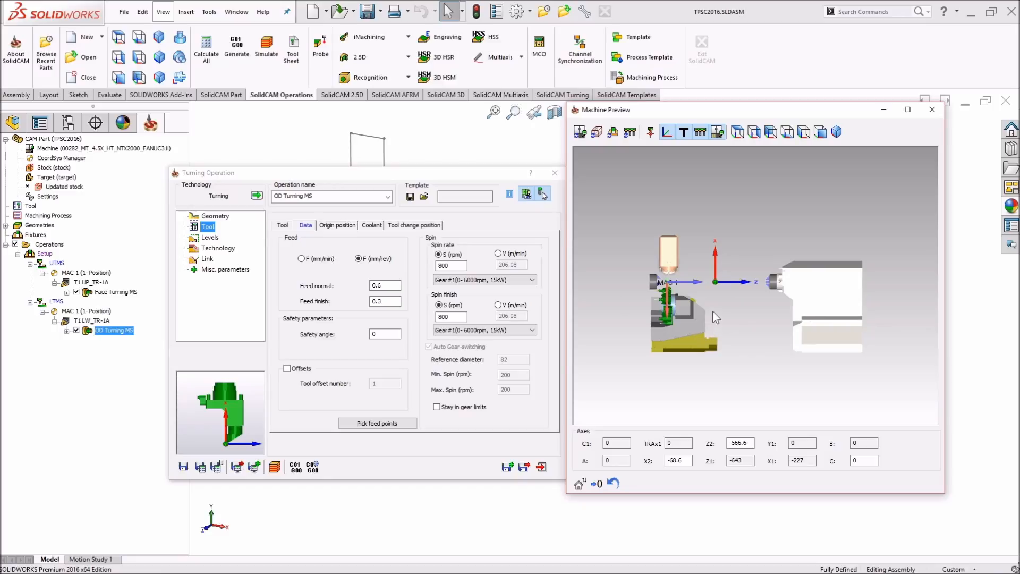
{"action": "scroll", "coordinate": [668, 287], "scroll_direction": "up", "scroll_amount": 5}
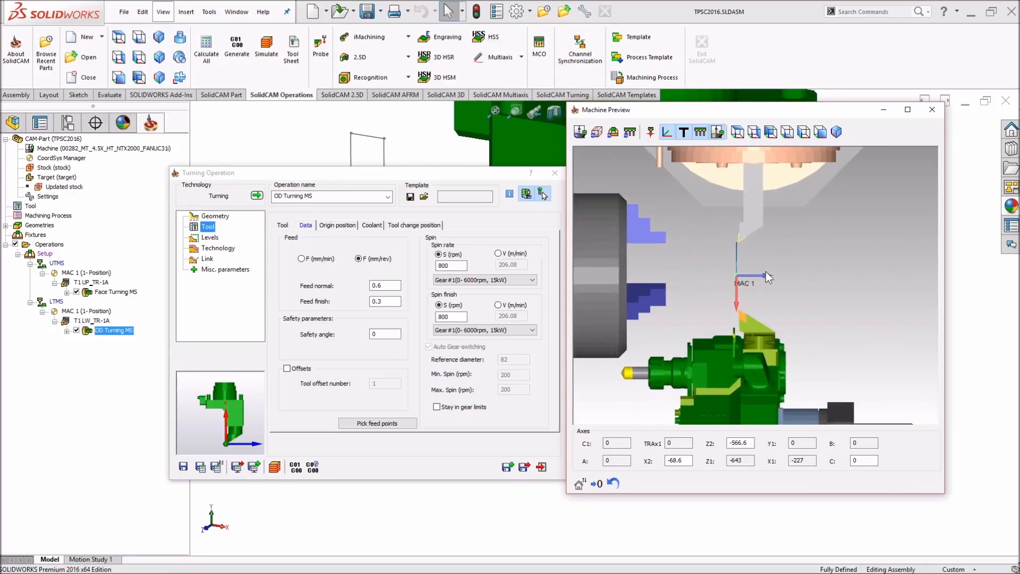
{"action": "scroll", "coordinate": [754, 276], "scroll_direction": "up", "scroll_amount": 1}
{"action": "middle_click_drag", "start_coordinate": [713, 295], "coordinate": [796, 292]}
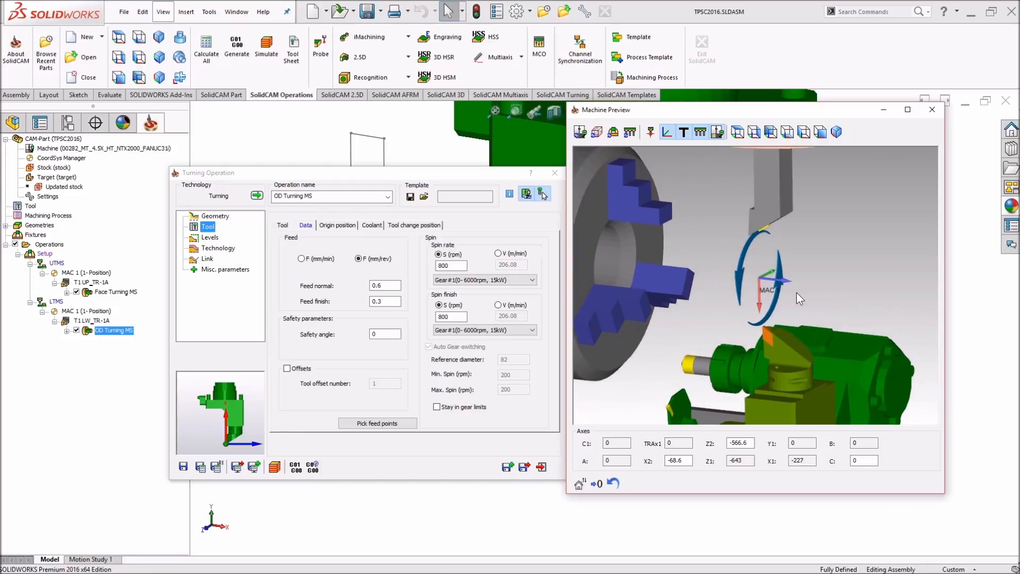
{"action": "left_click", "coordinate": [581, 132]}
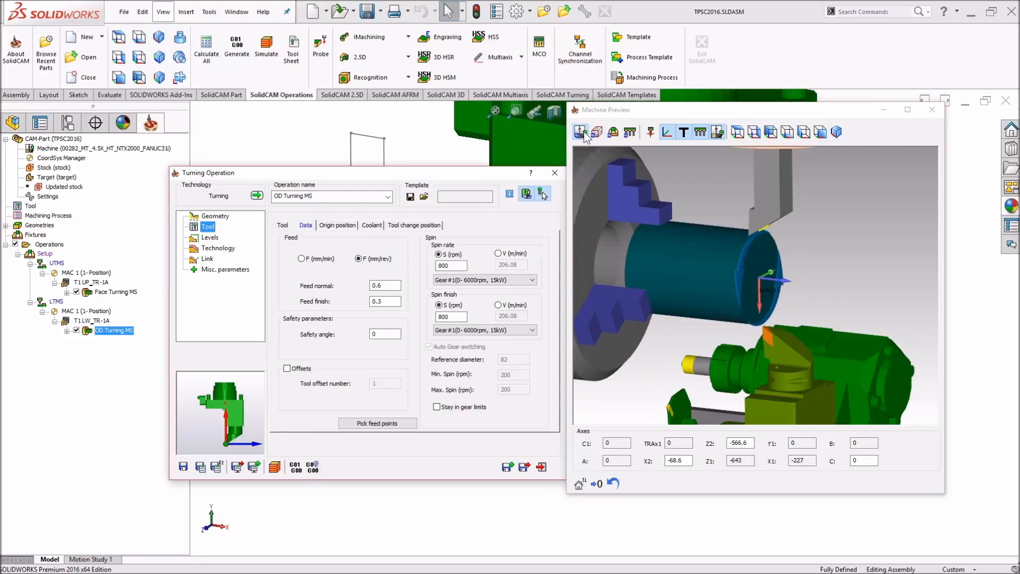
{"action": "left_click", "coordinate": [597, 133]}
{"action": "scroll", "coordinate": [783, 294], "scroll_direction": "up", "scroll_amount": 2}
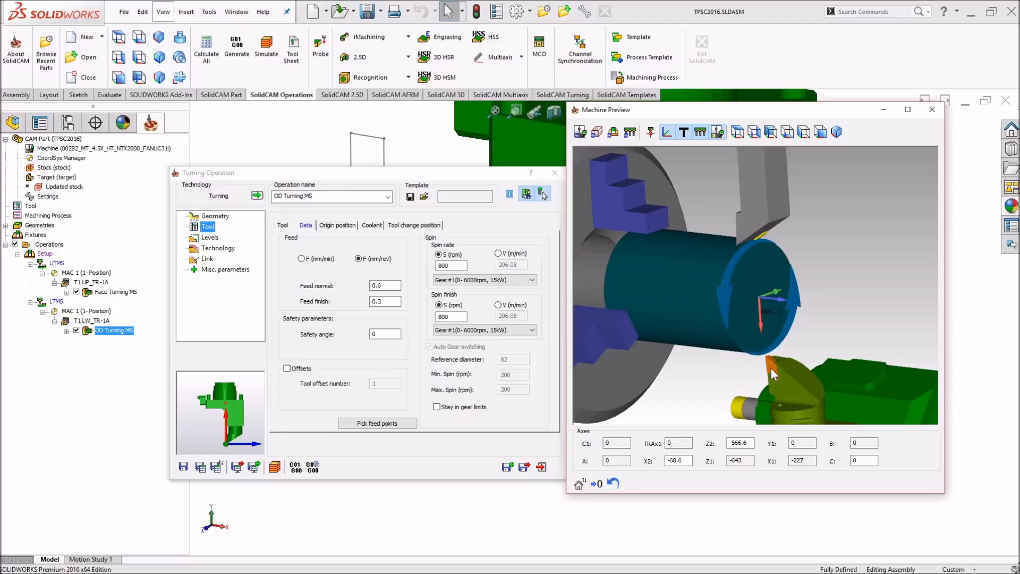
{"action": "left_click_drag", "start_coordinate": [770, 368], "coordinate": [780, 369]}
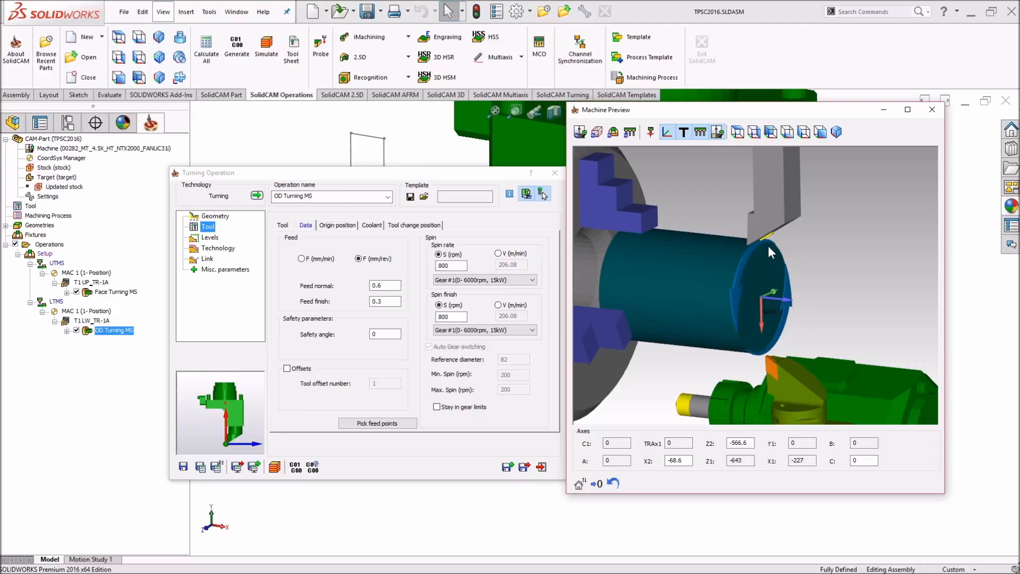
{"action": "left_click", "coordinate": [523, 468]}
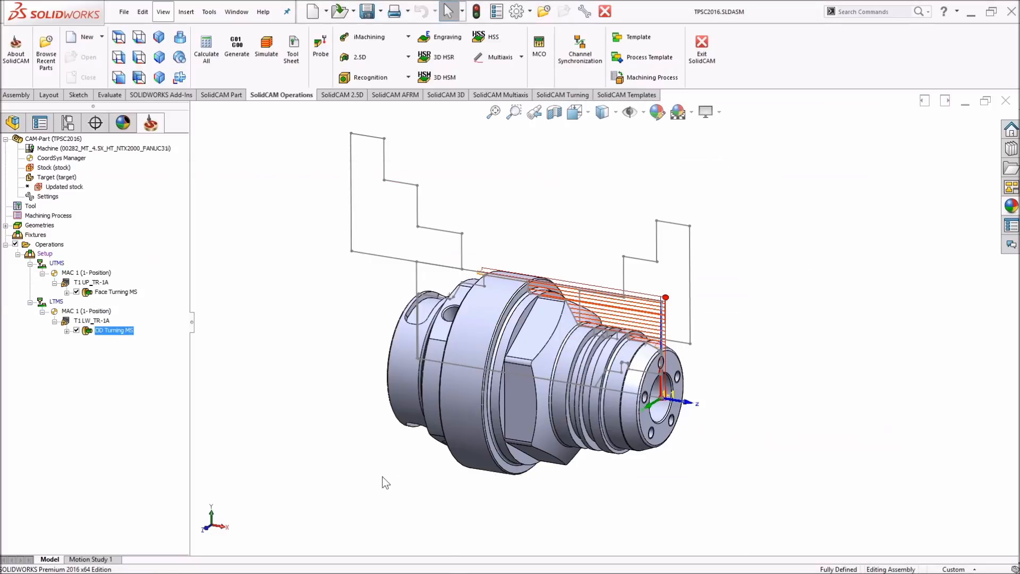
Step: Reopen the channel synchronization and check Face Turning MS and OD Turning MS for remaining conflicts
{"action": "left_click", "coordinate": [590, 65]}
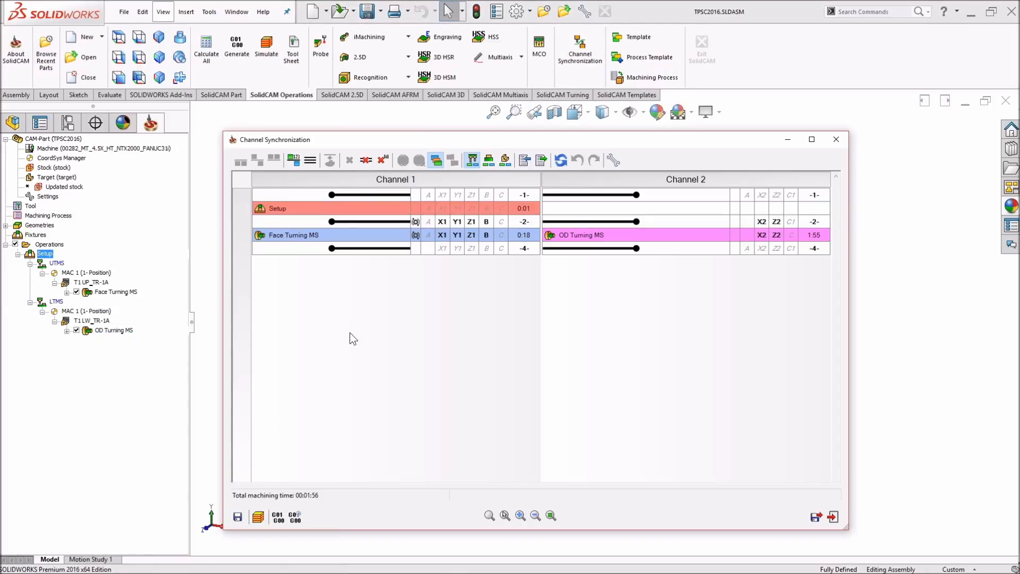
{"action": "left_click", "coordinate": [417, 236]}
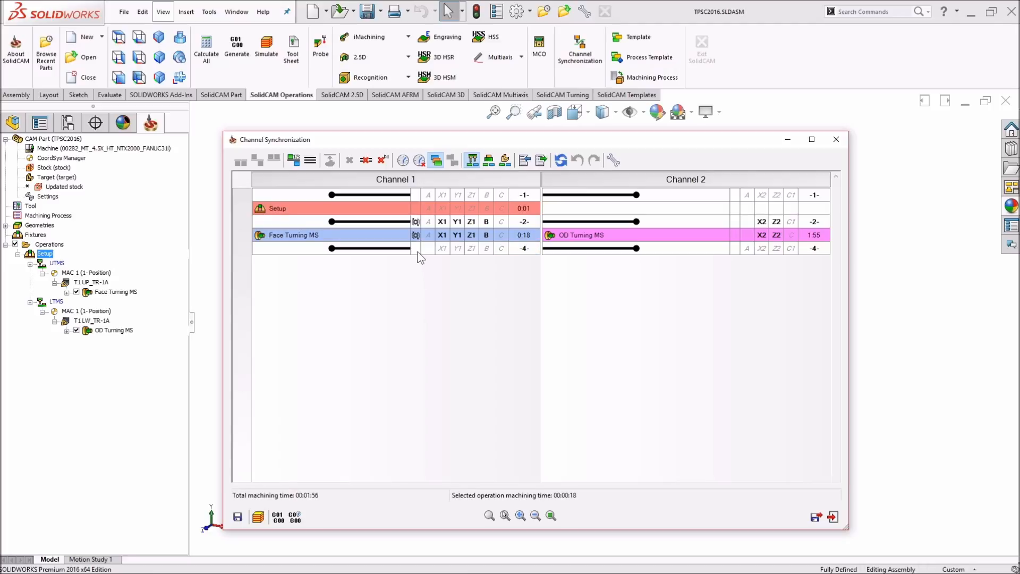
{"action": "left_click", "coordinate": [595, 240]}
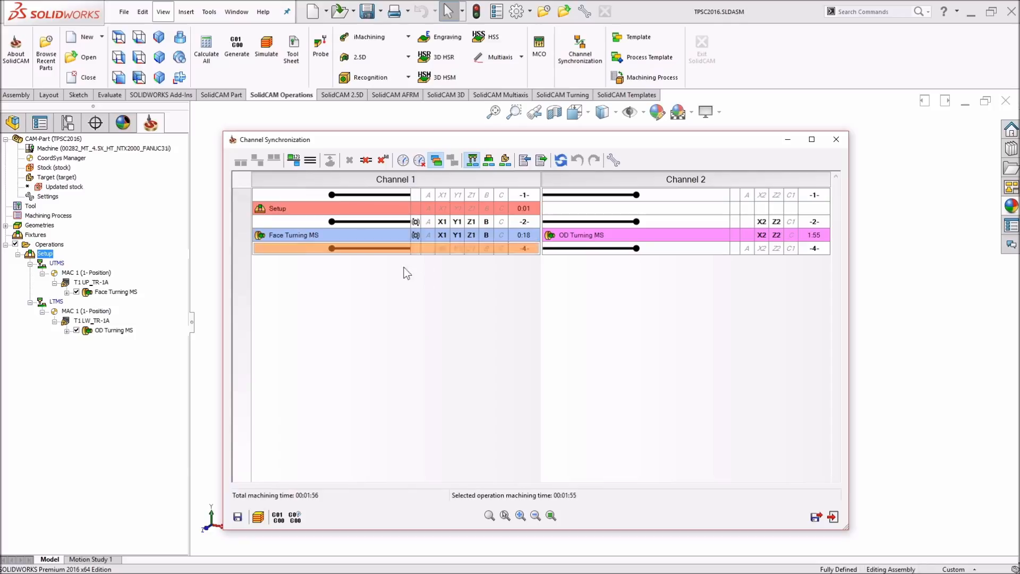
Step: Run the machine simulation of the synchronized operations in front view at a slightly reduced run speed
{"action": "left_click", "coordinate": [258, 518]}
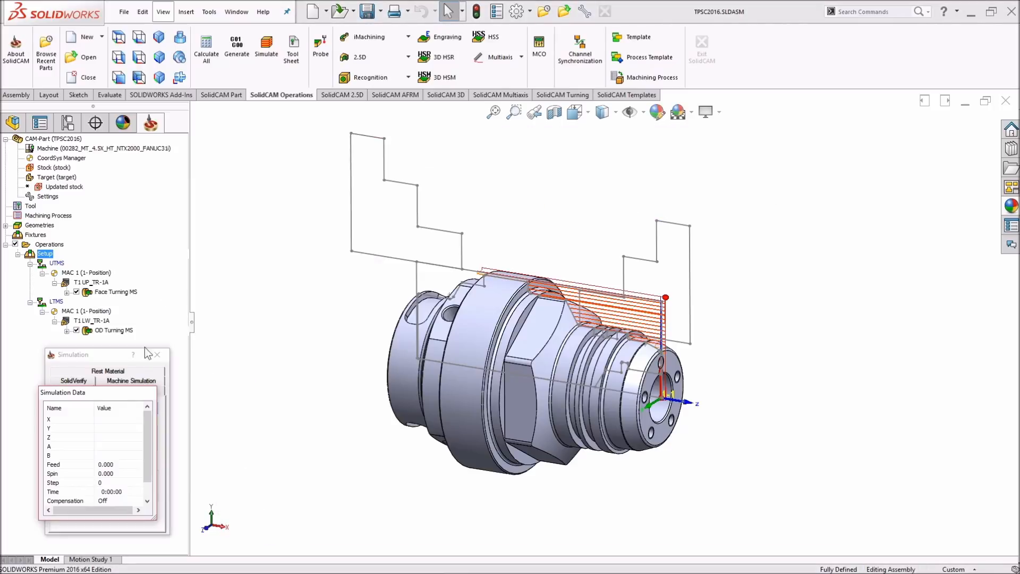
{"action": "left_click", "coordinate": [131, 380]}
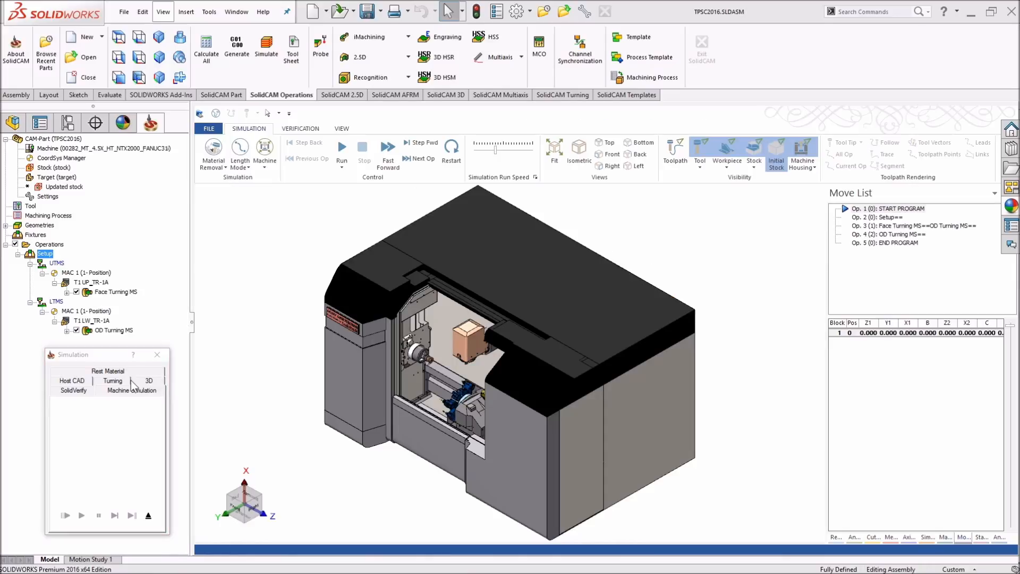
{"action": "left_click", "coordinate": [610, 154]}
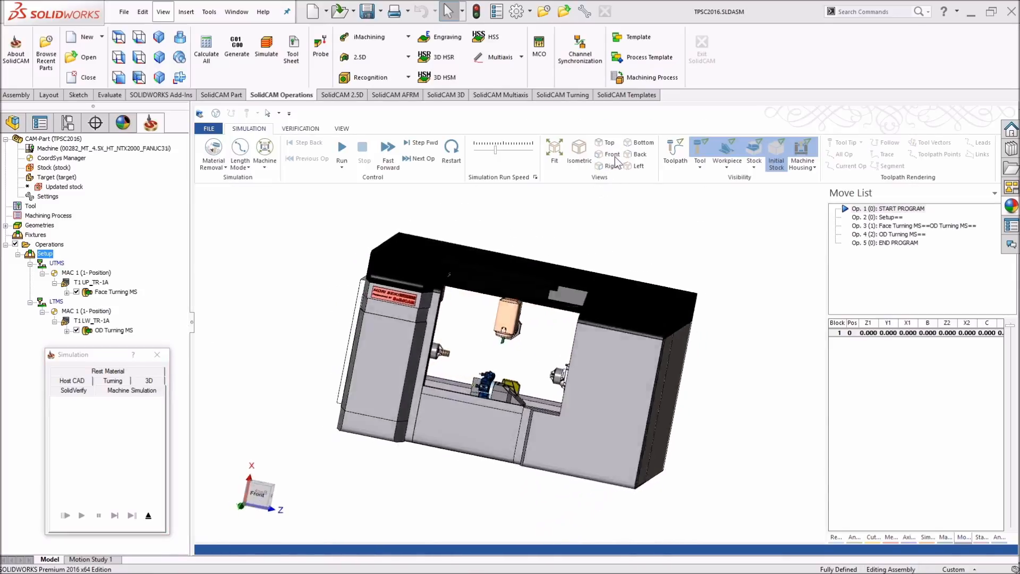
{"action": "scroll", "coordinate": [410, 365], "scroll_direction": "up", "scroll_amount": 5}
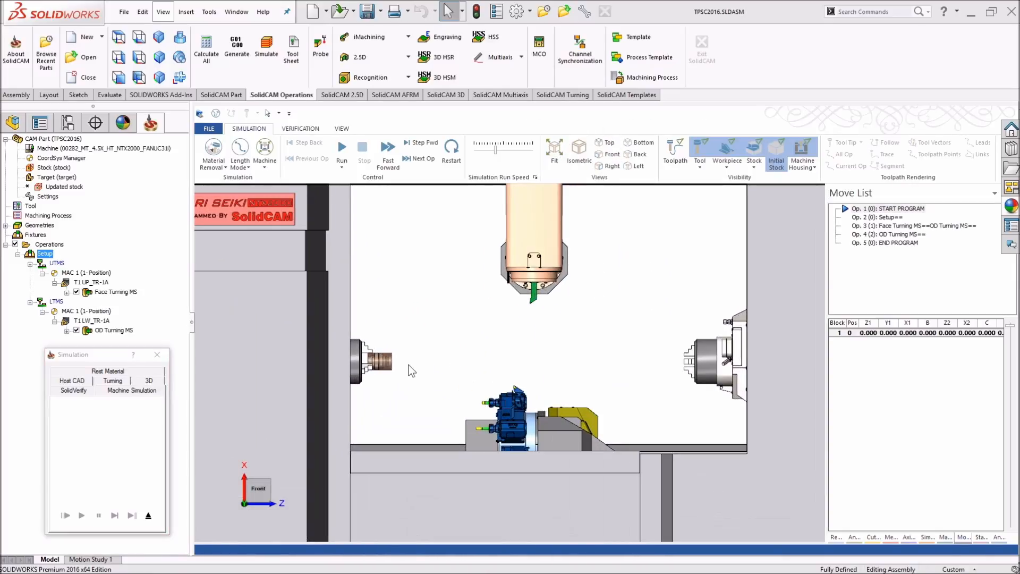
{"action": "left_click_drag", "start_coordinate": [494, 151], "coordinate": [487, 152]}
{"action": "left_click", "coordinate": [343, 151]}
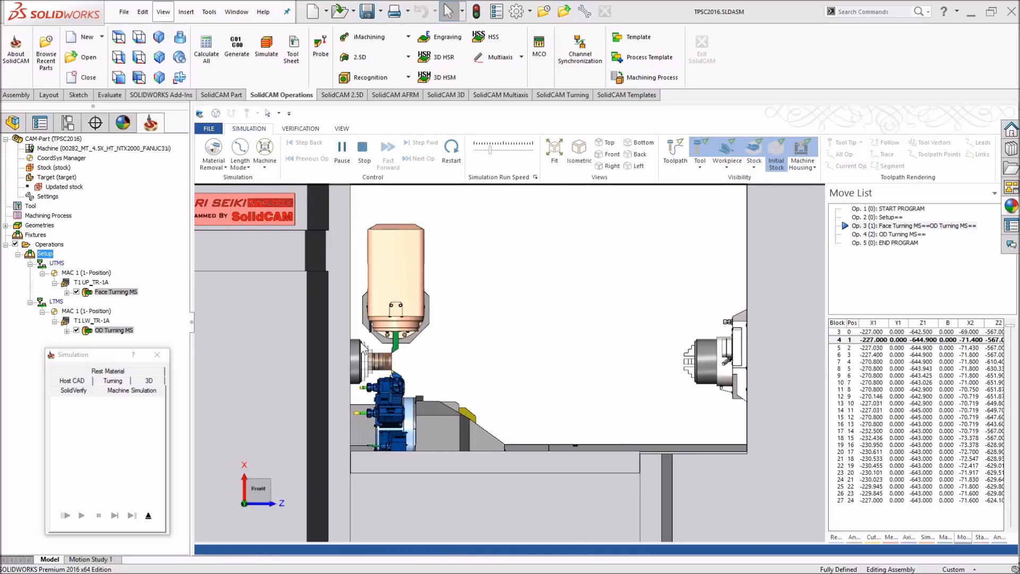
Step: Watch both turrets cutting up close, raise the simulation run speed for the remaining OD turning, and exit the simulation
{"action": "scroll", "coordinate": [402, 396], "scroll_direction": "up", "scroll_amount": 5}
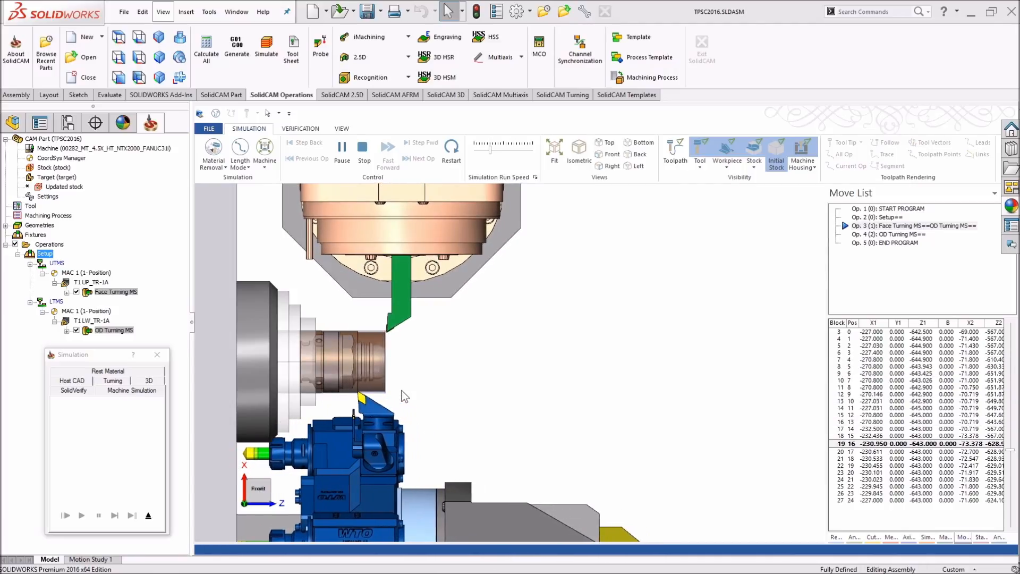
{"action": "left_click_drag", "start_coordinate": [492, 152], "coordinate": [497, 151]}
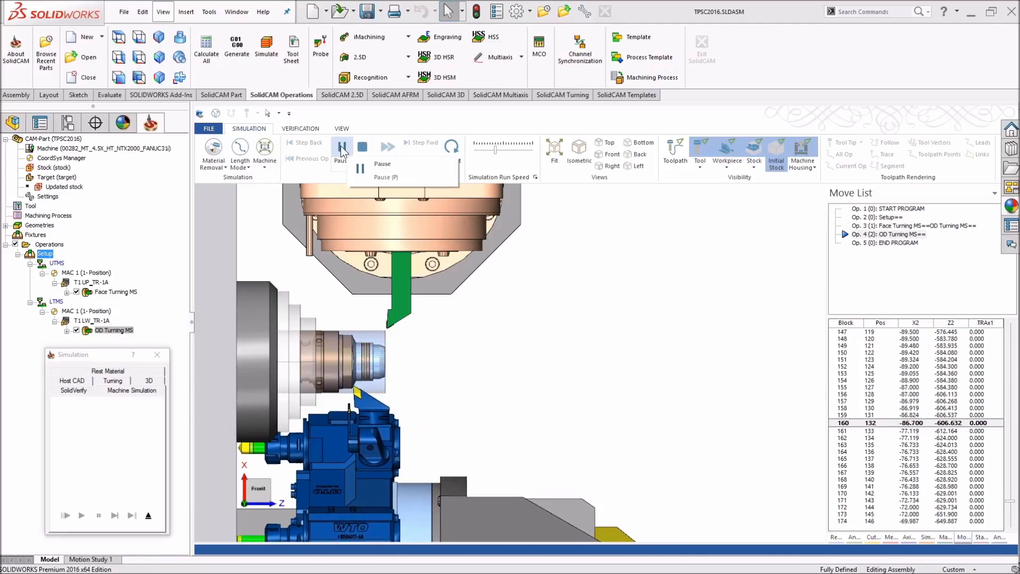
{"action": "left_click", "coordinate": [149, 516]}
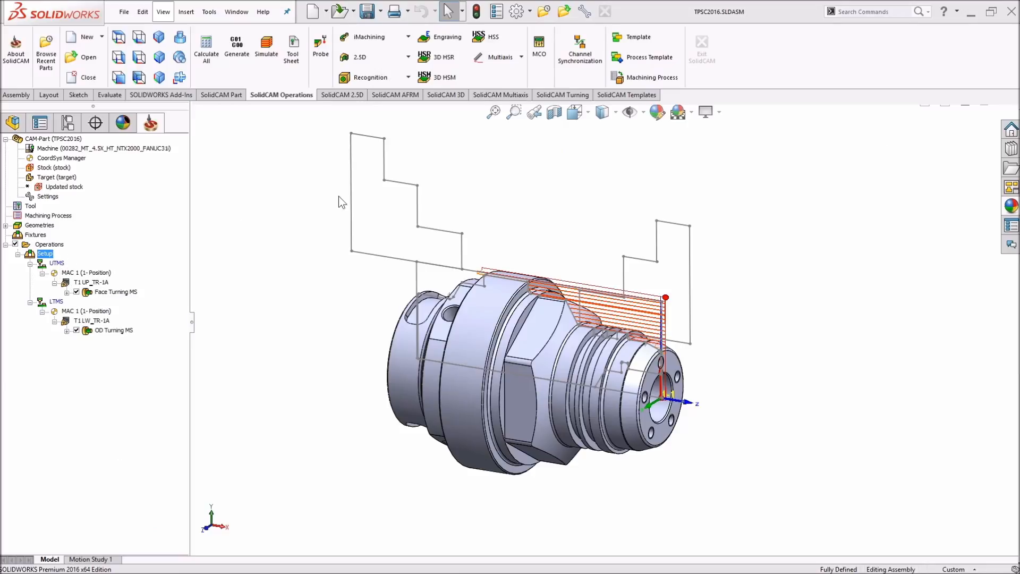
Step: Reopen the channel synchronization and give the drive unit control at synchronization line 2 to Channel 2
{"action": "left_click", "coordinate": [578, 67]}
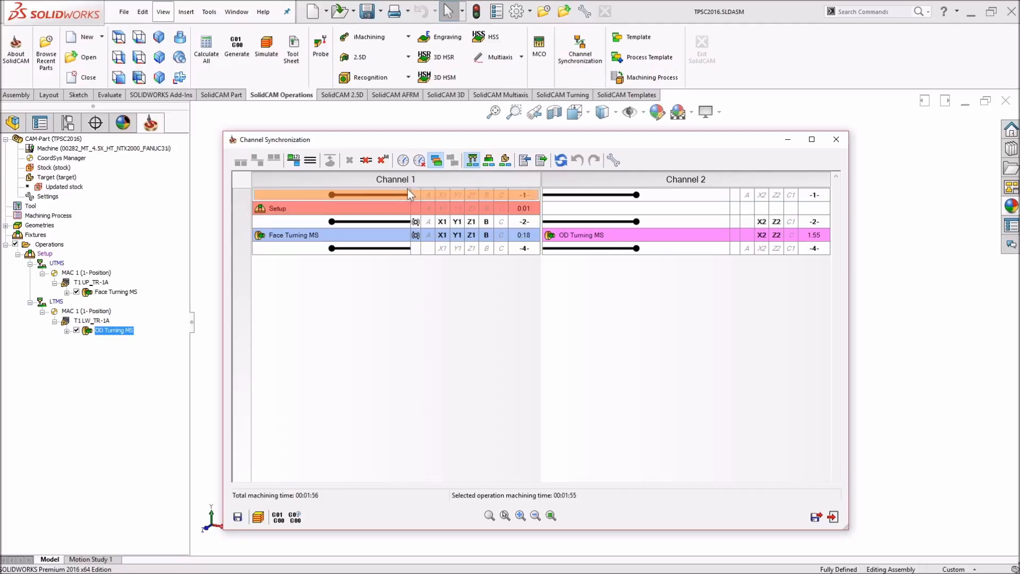
{"action": "left_click", "coordinate": [416, 224]}
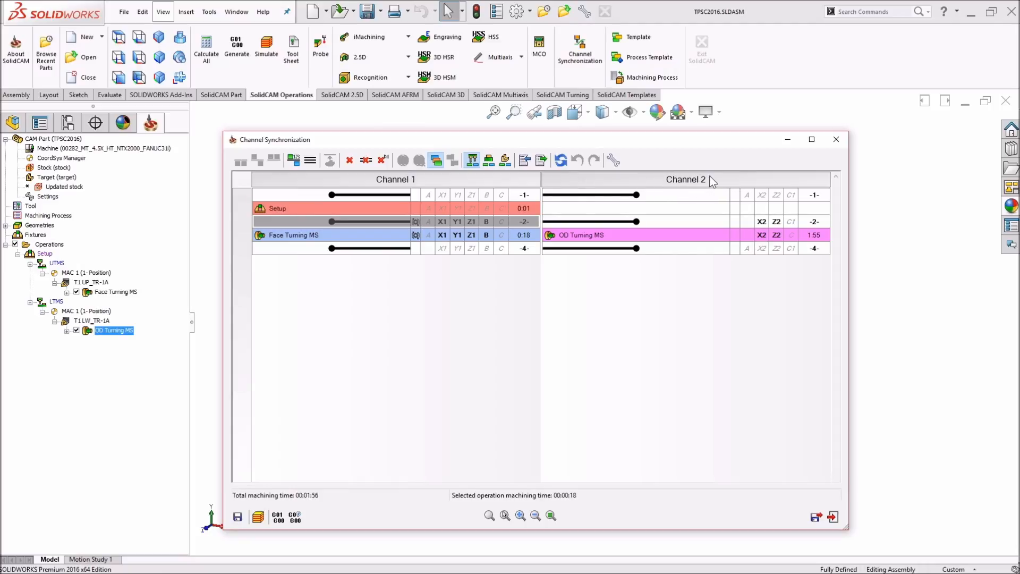
{"action": "left_click", "coordinate": [738, 235]}
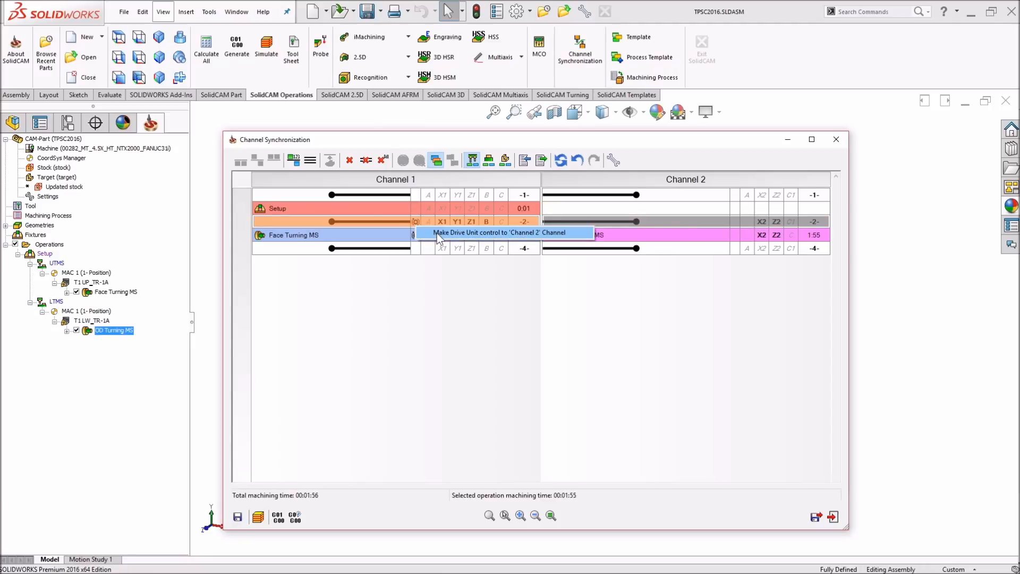
{"action": "left_click", "coordinate": [510, 236]}
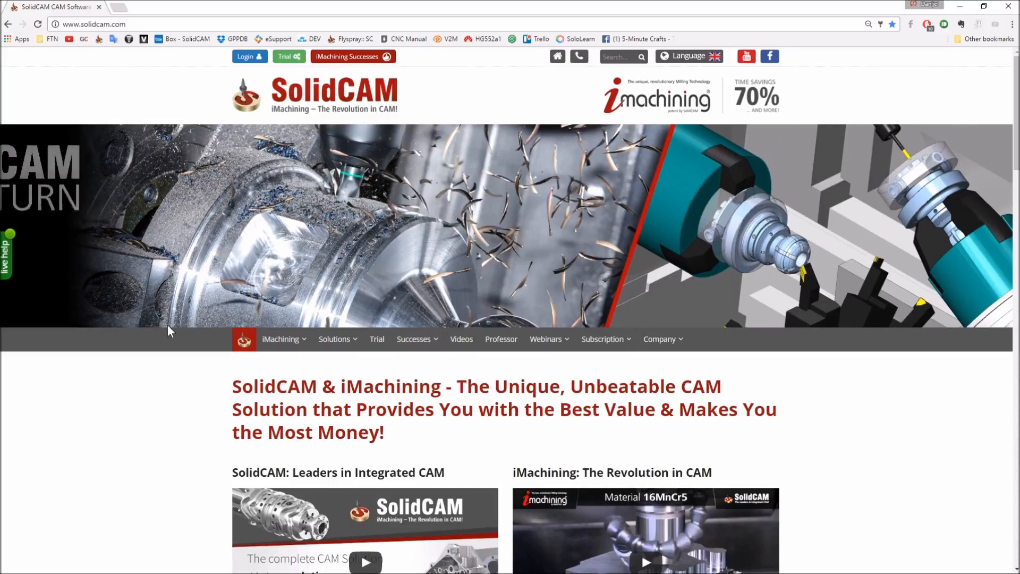
Step: Switch to the SolidCAM website in the browser and open the live help chat
{"action": "left_click", "coordinate": [7, 268]}
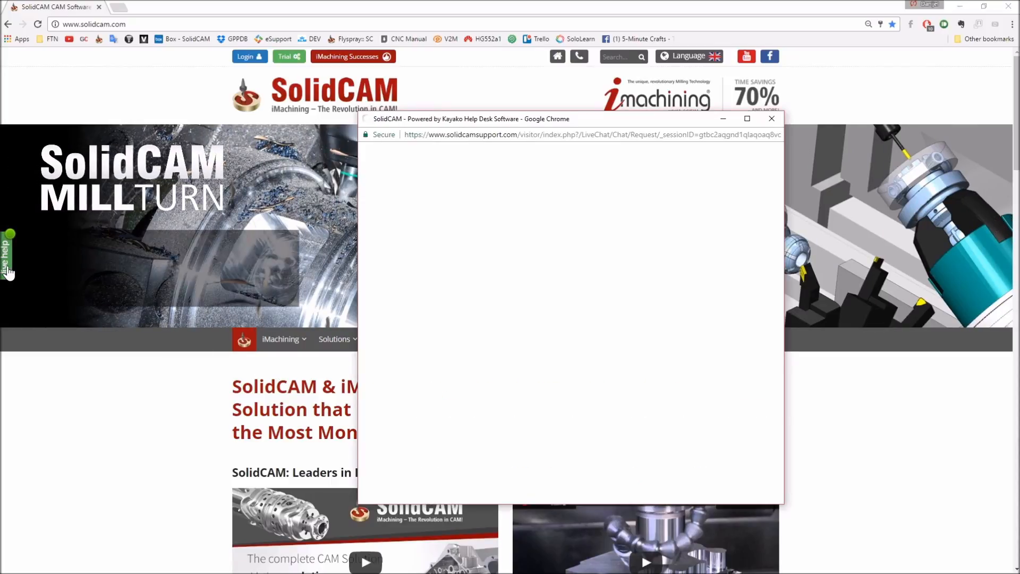